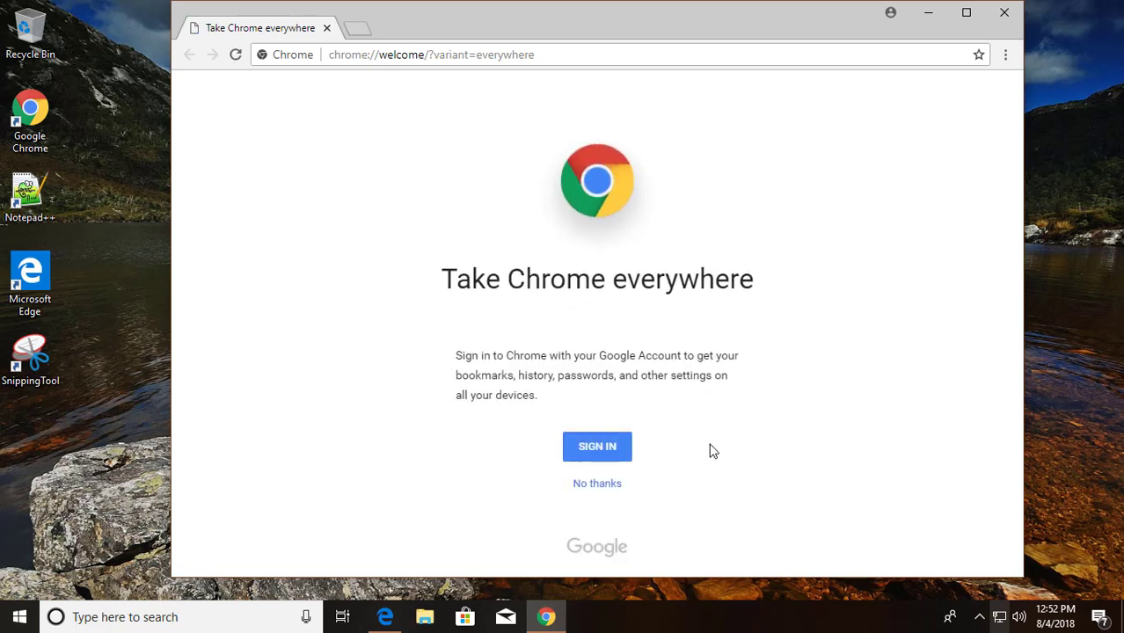
Decline signing in to Chrome with a Google account and open the bookmark manager
click(605, 488)
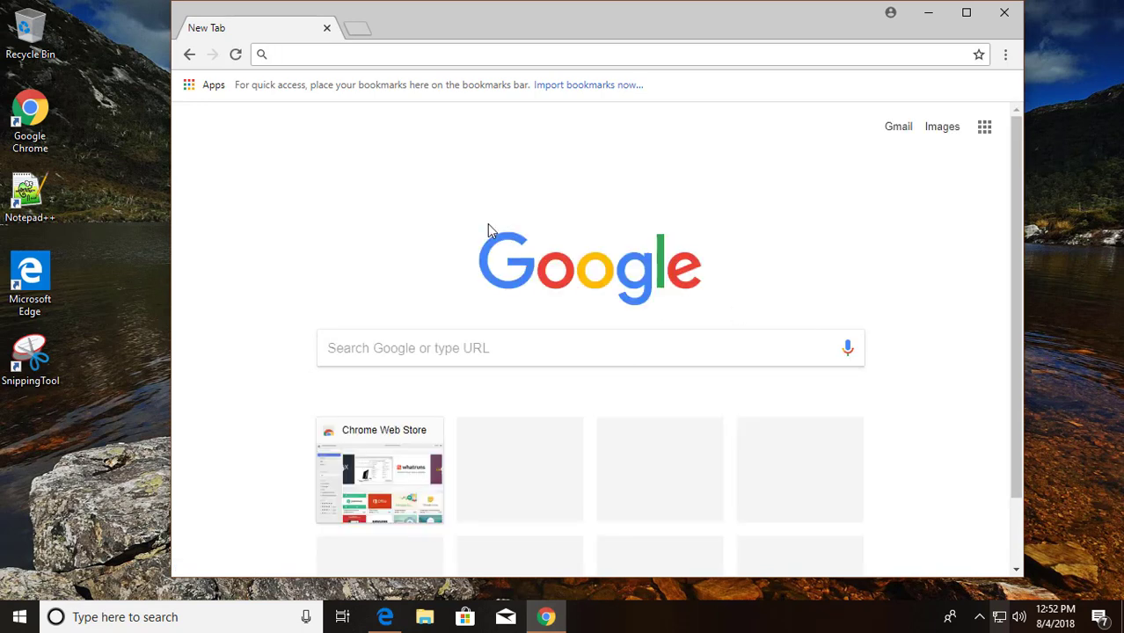
click(1006, 55)
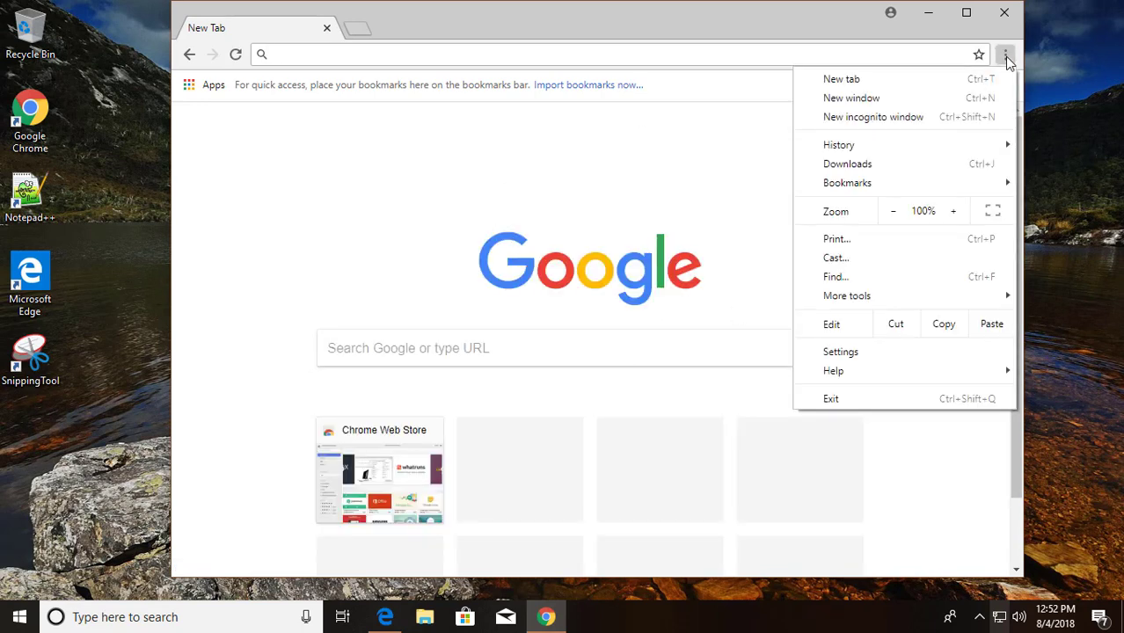
mouse_move(844, 191)
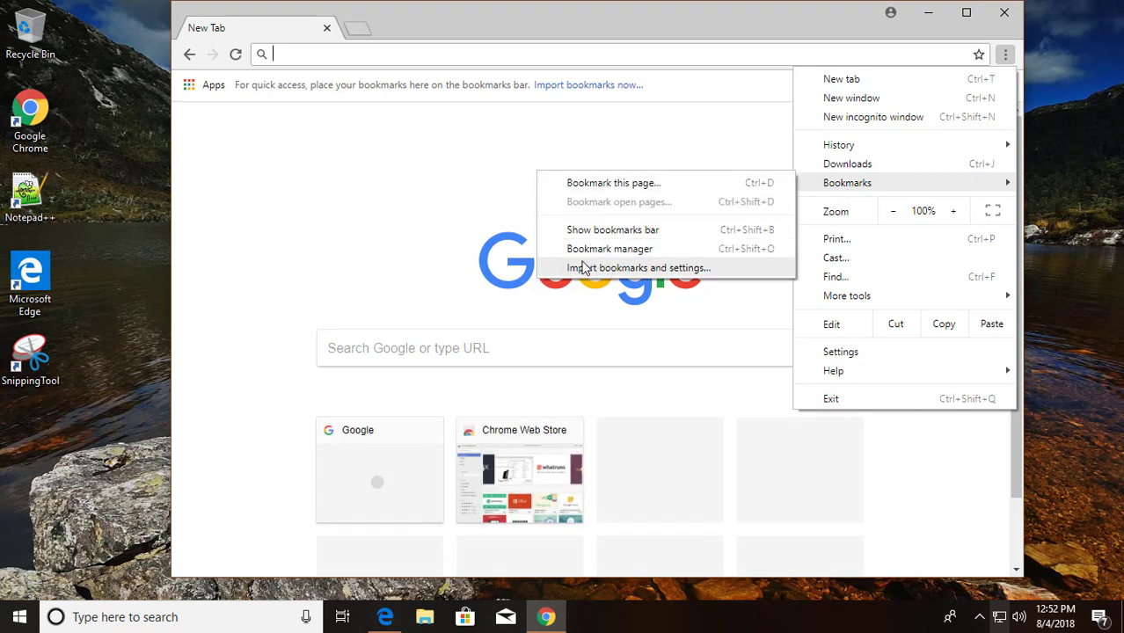
click(650, 251)
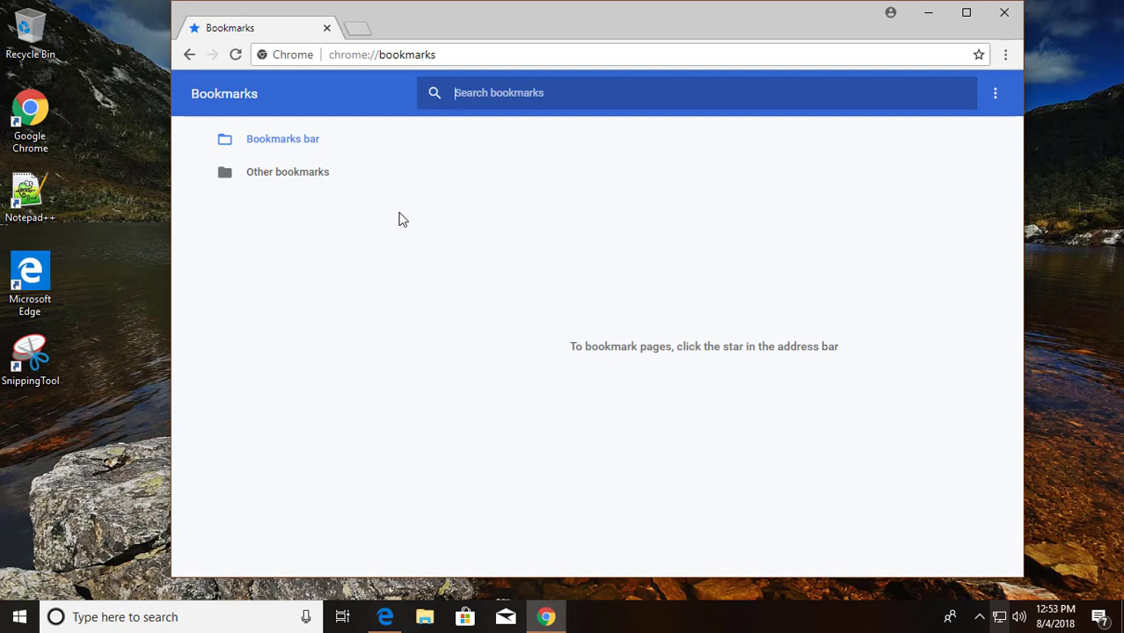
Export the bookmarks to the Desktop as the HTML file bookmarks_8_4_18 and close Chrome
click(996, 95)
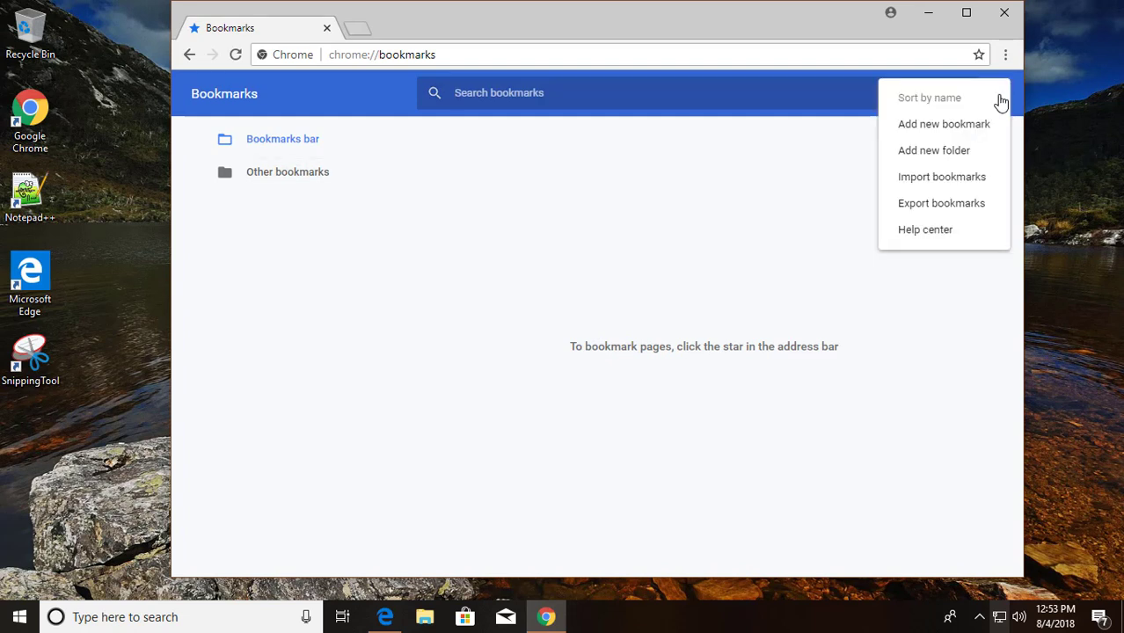
click(964, 209)
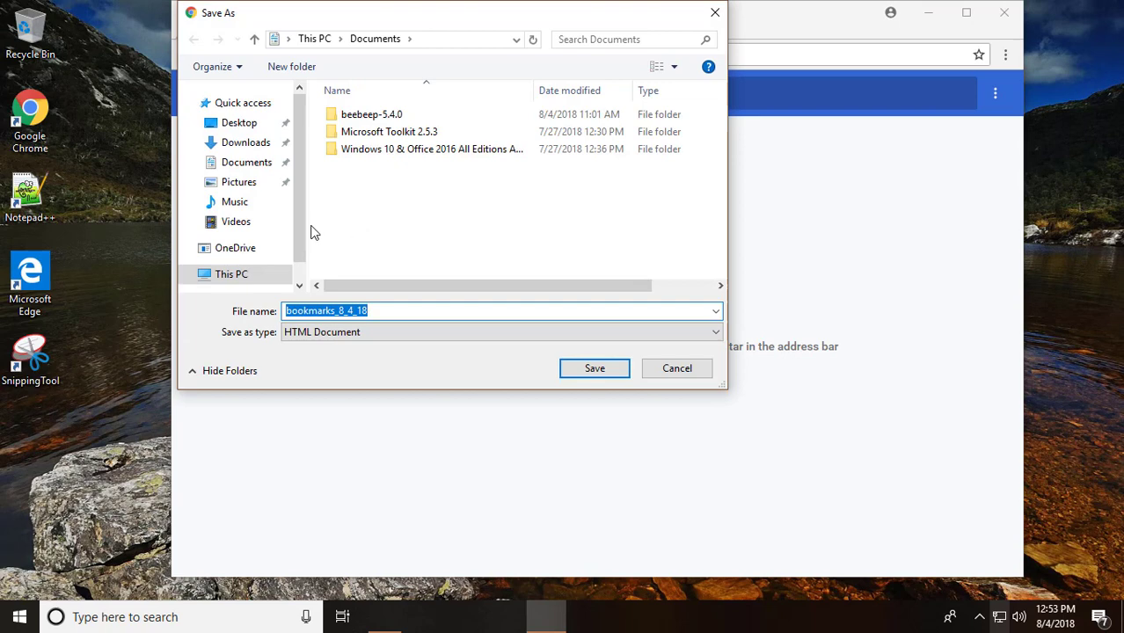
click(230, 124)
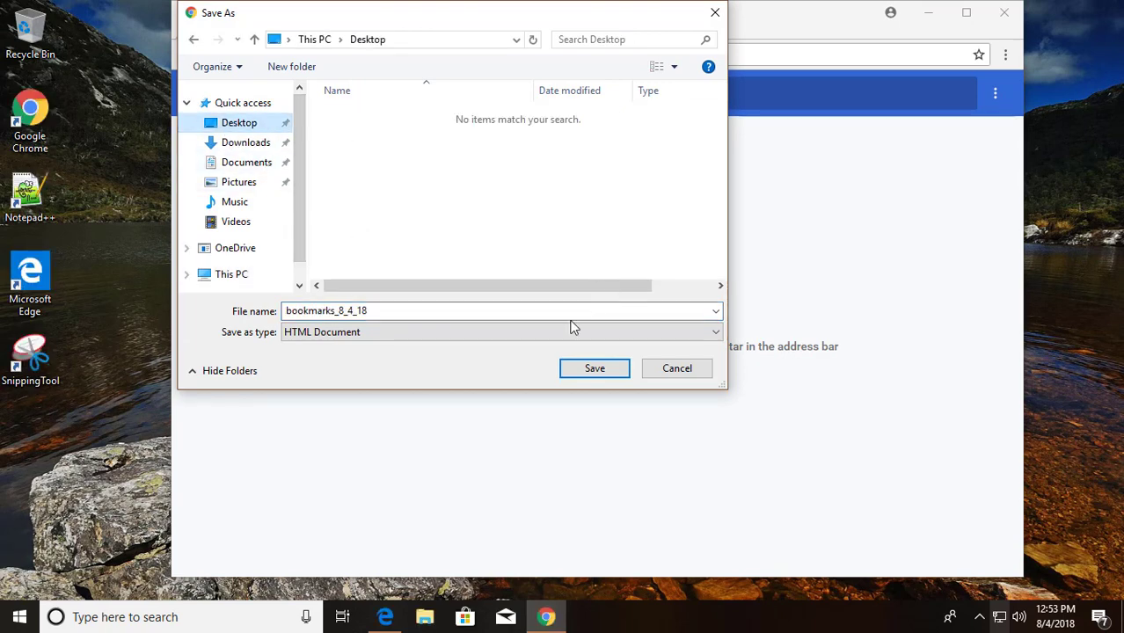
click(589, 368)
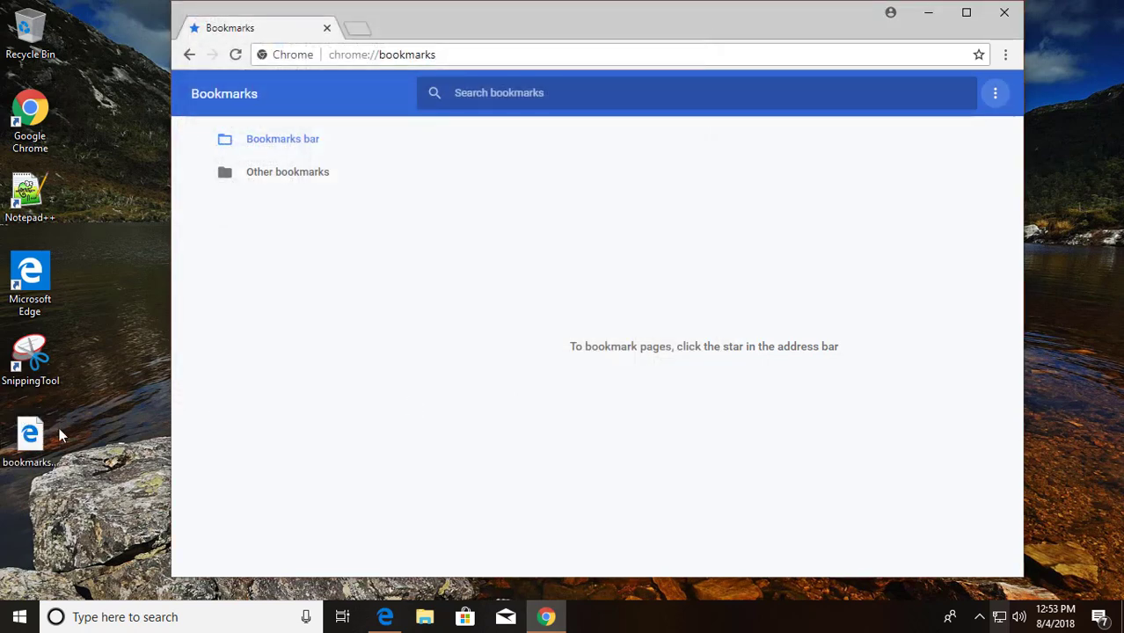
click(1000, 15)
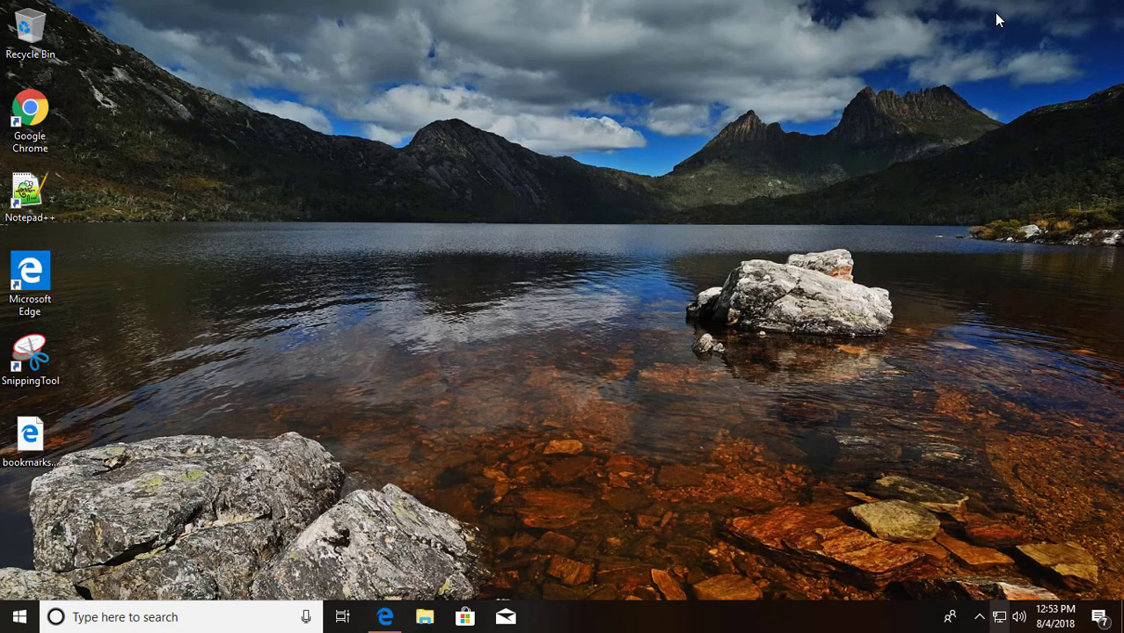
Find and open Control Panel through Windows search and bring up its list of programs to uninstall
click(121, 616)
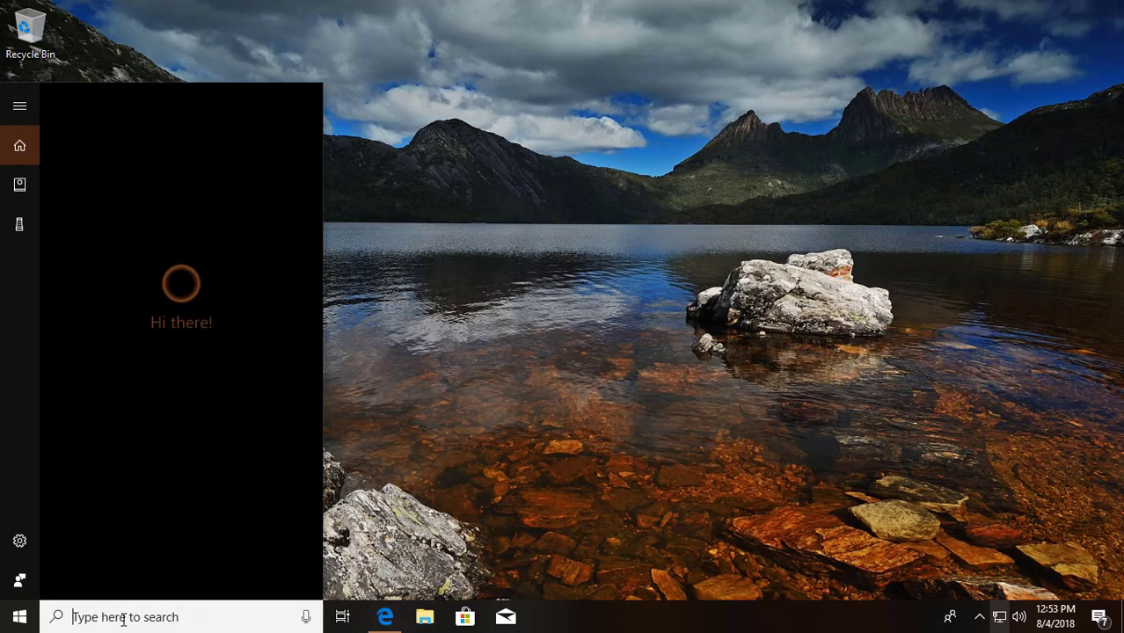
text(con)
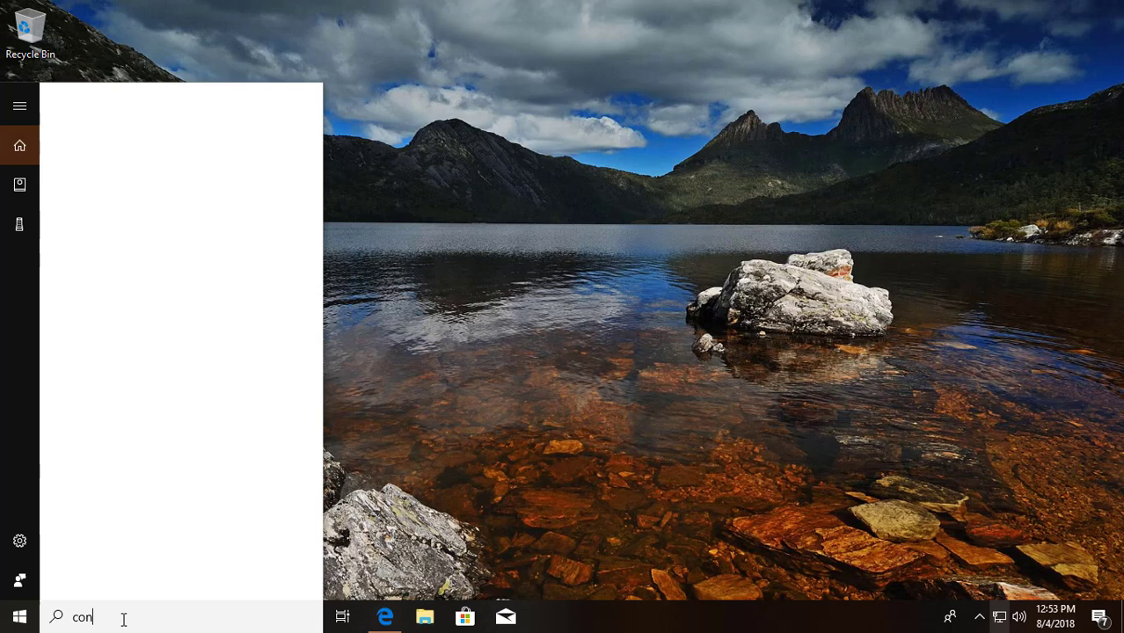
text(trol panl)
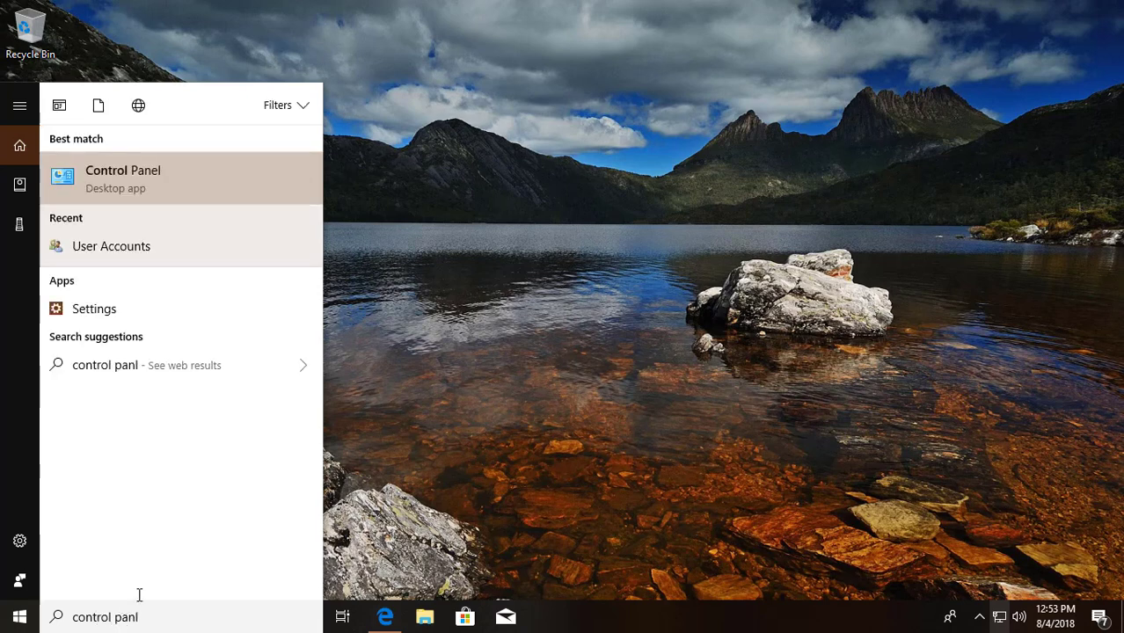
click(110, 186)
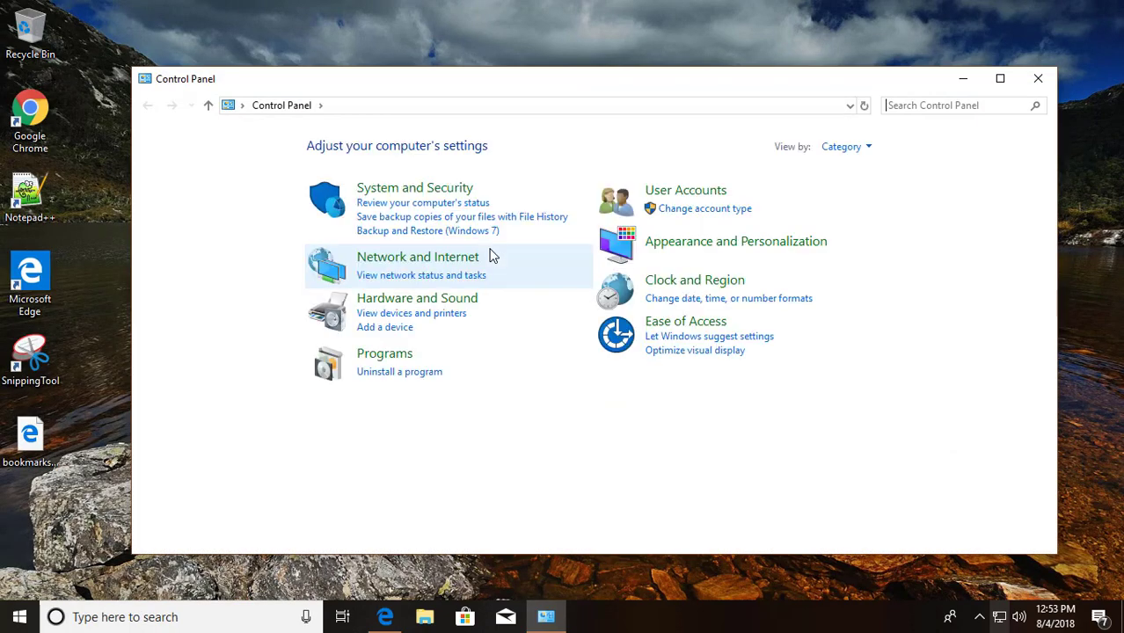
click(419, 377)
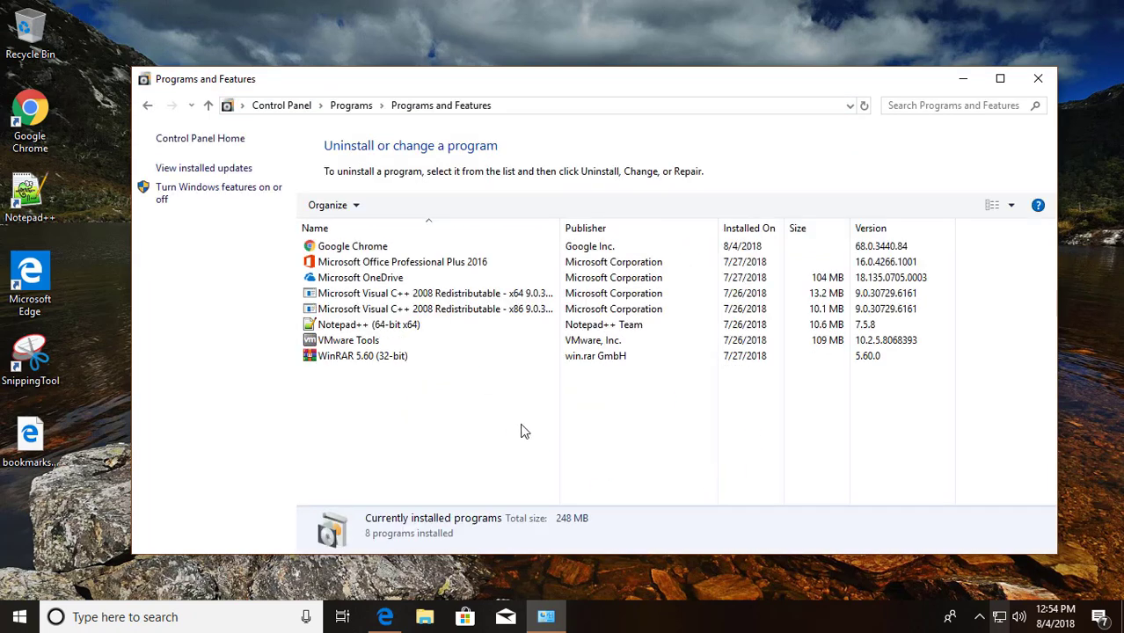
Uninstall Google Chrome without deleting the browsing data, allowing the system change, and close Programs and Features
click(383, 252)
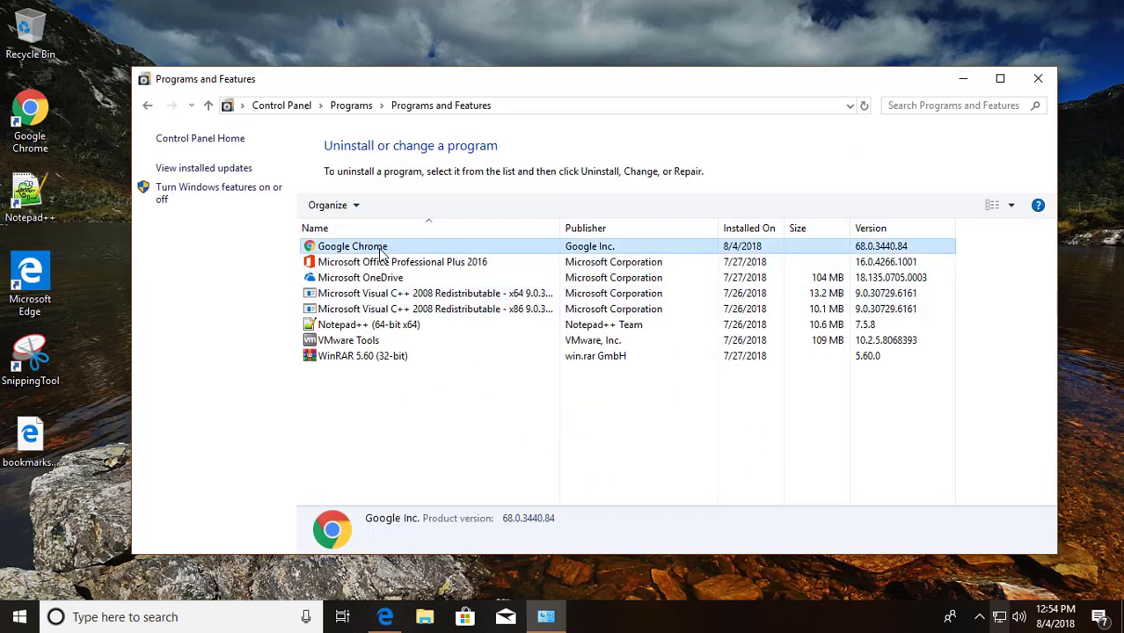
click(402, 211)
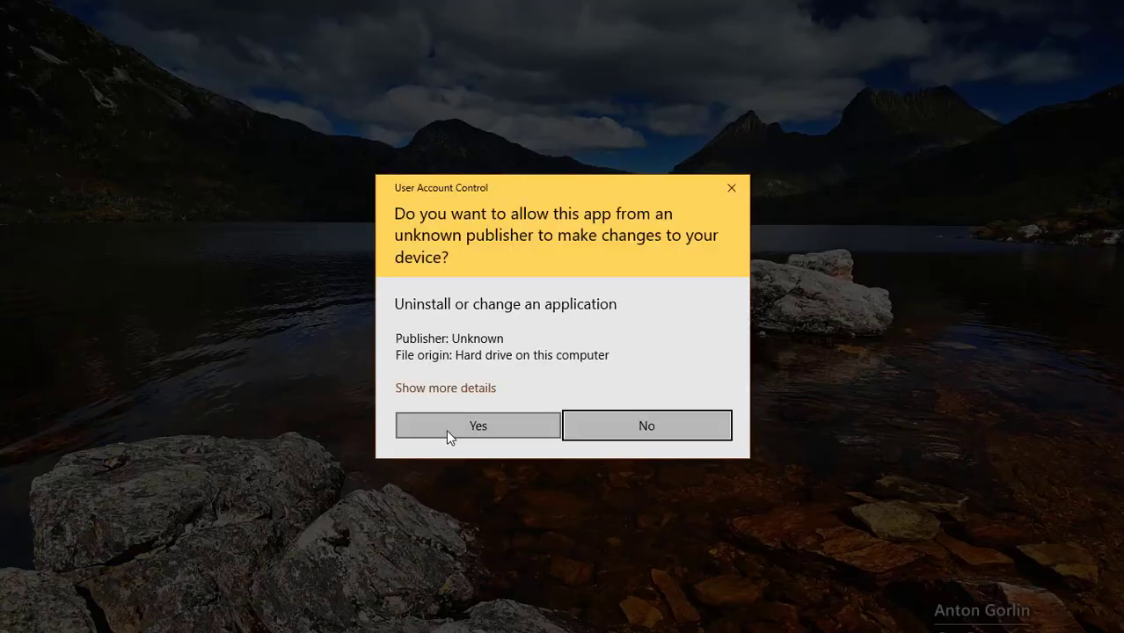
click(446, 431)
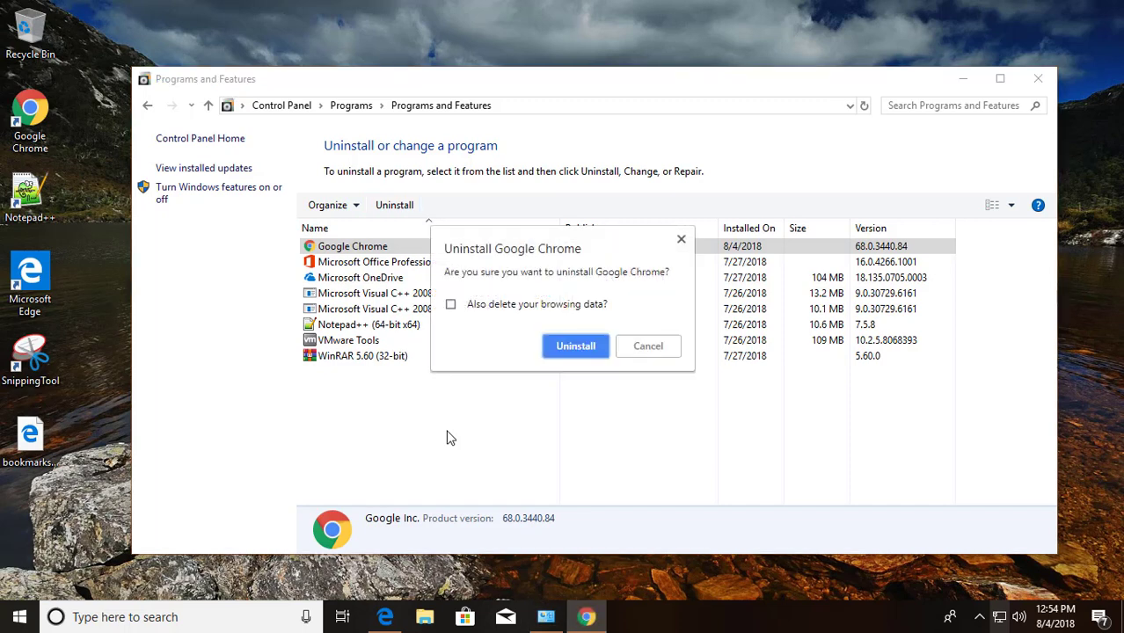
click(559, 356)
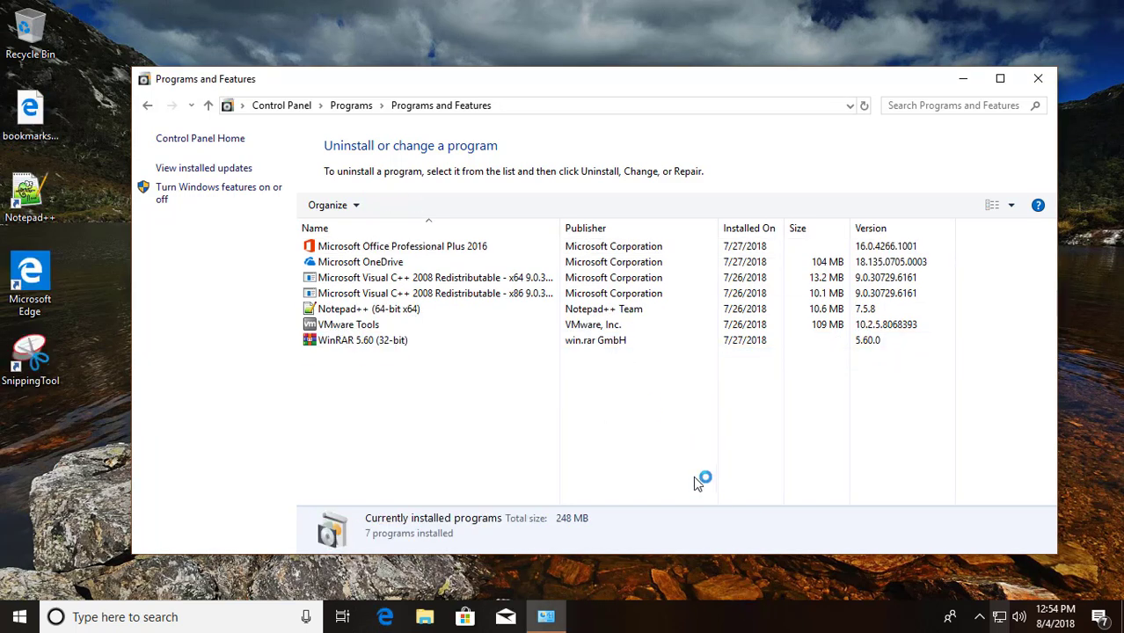
click(1036, 80)
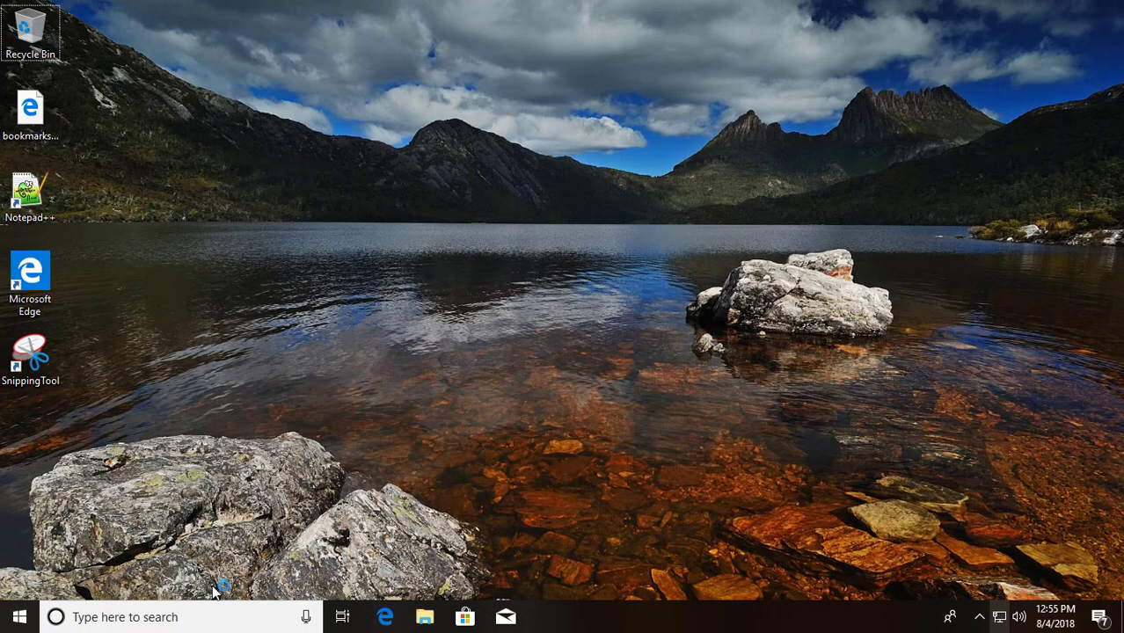
Search Windows for folder options, open File Explorer Options and apply the setting to show hidden files, folders, and drives
click(117, 621)
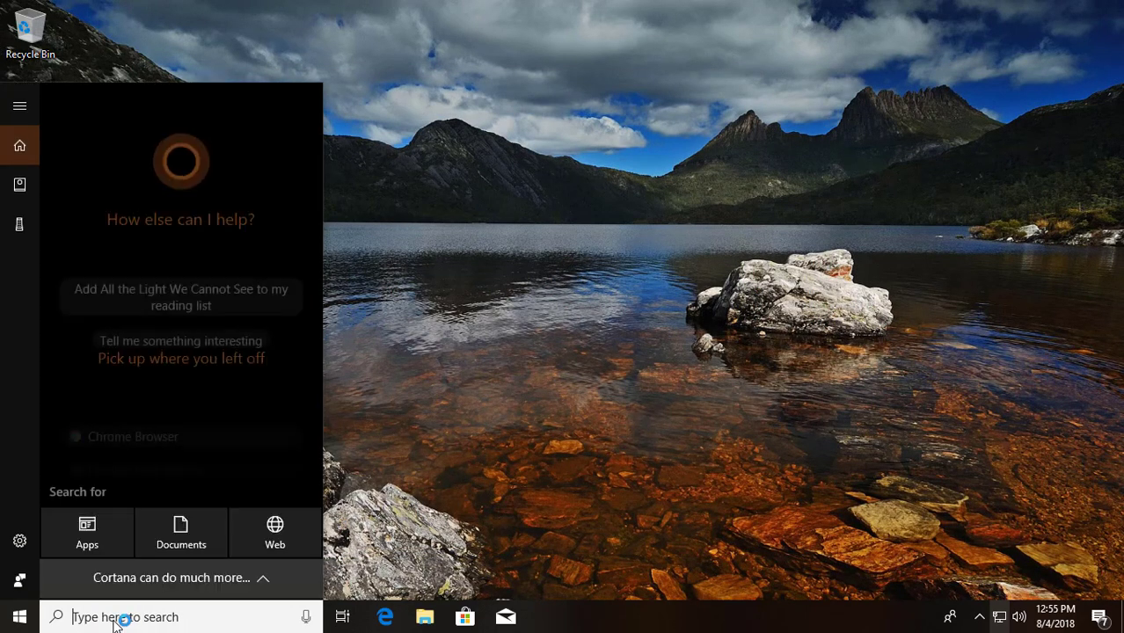
text(folder)
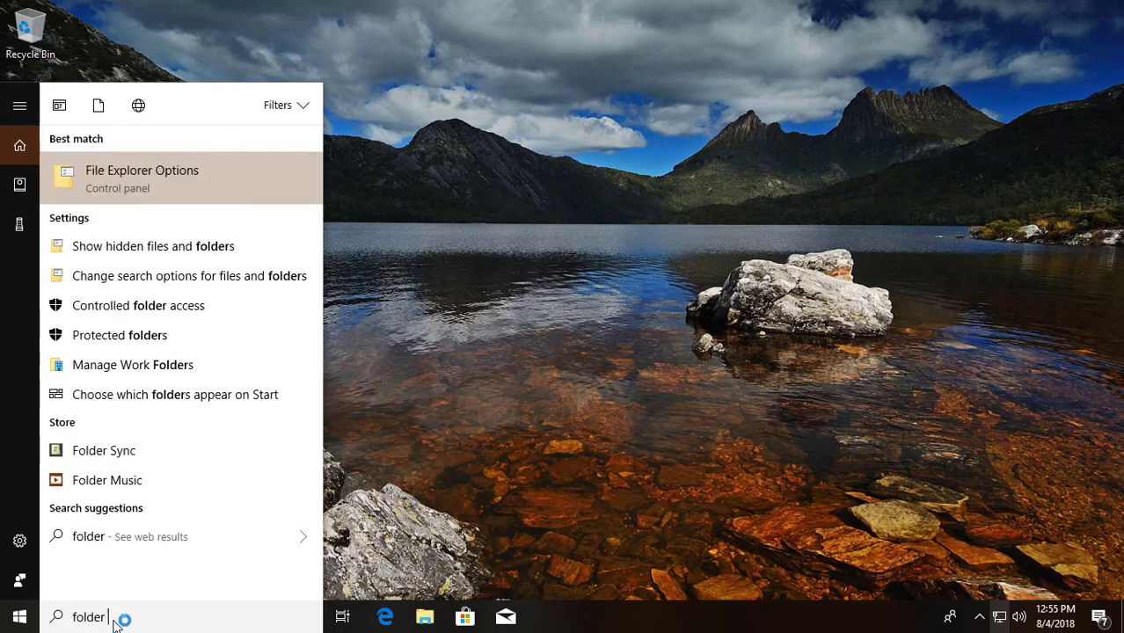
text( options)
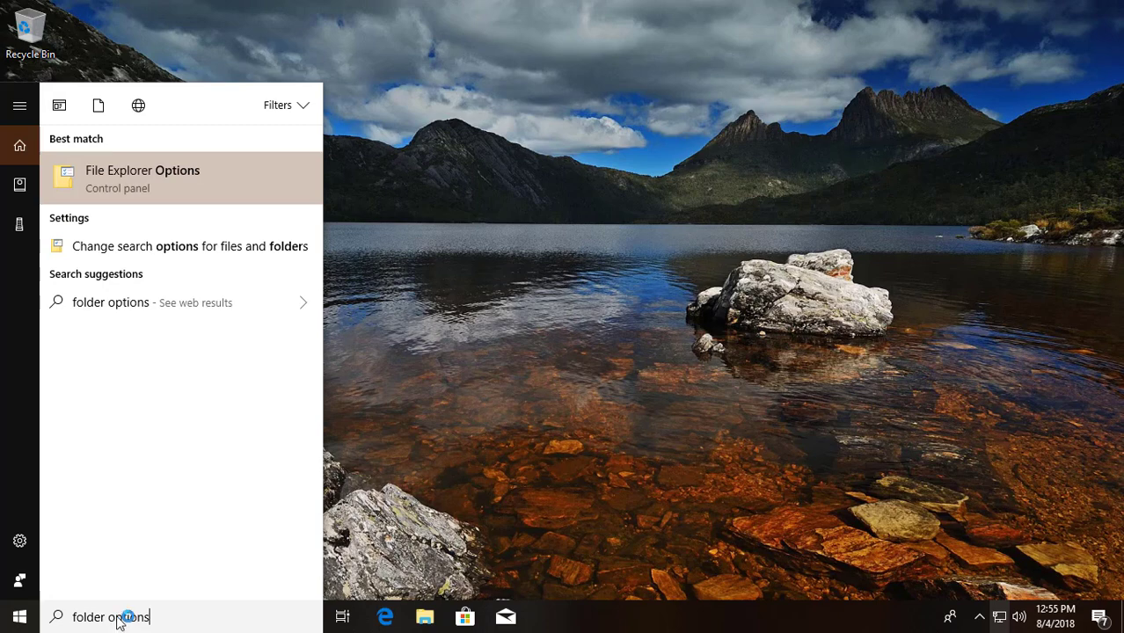
click(80, 167)
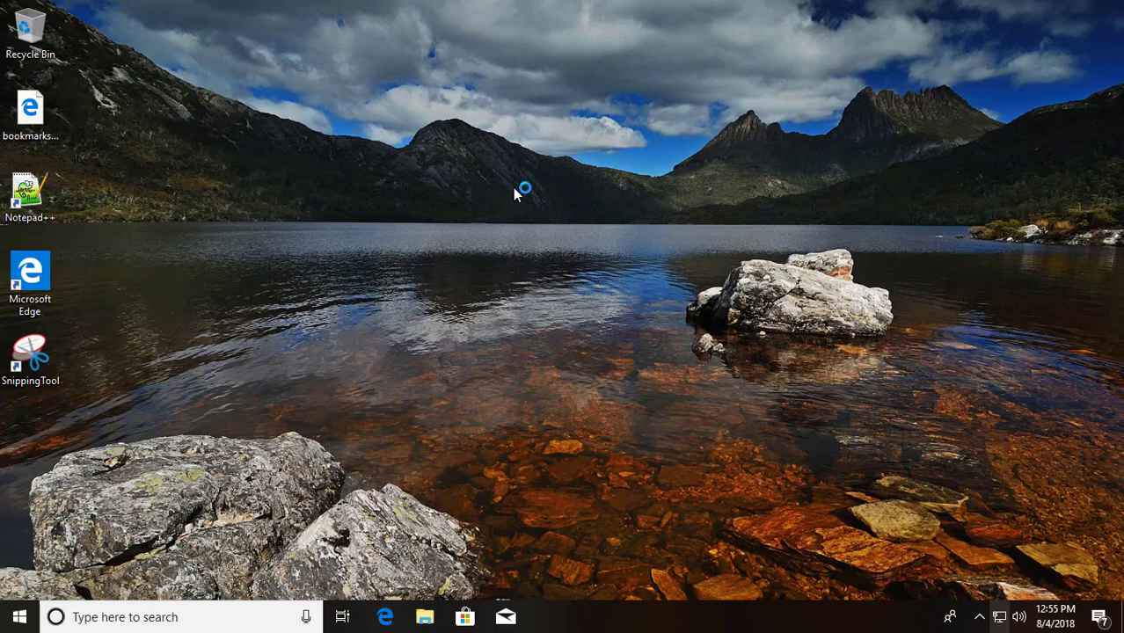
click(158, 128)
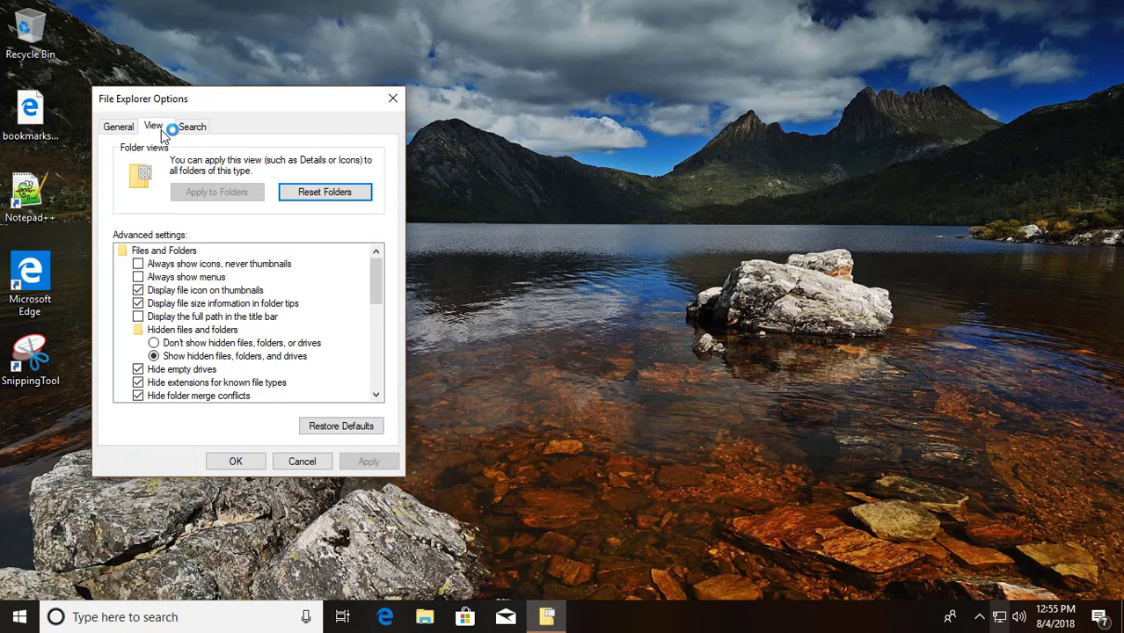
click(176, 356)
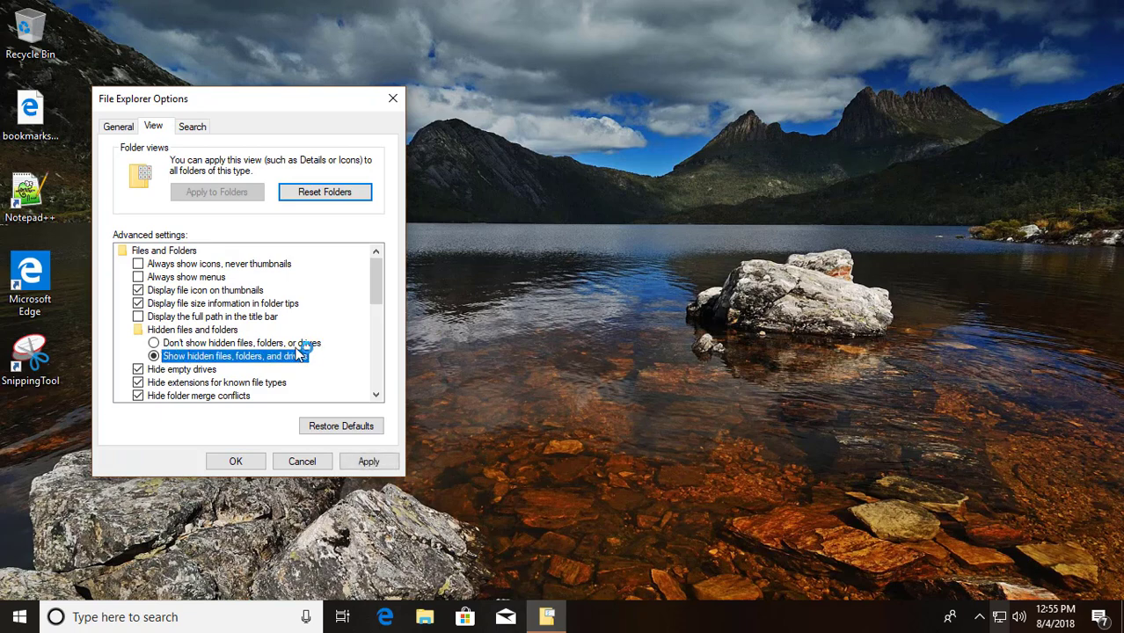
click(387, 465)
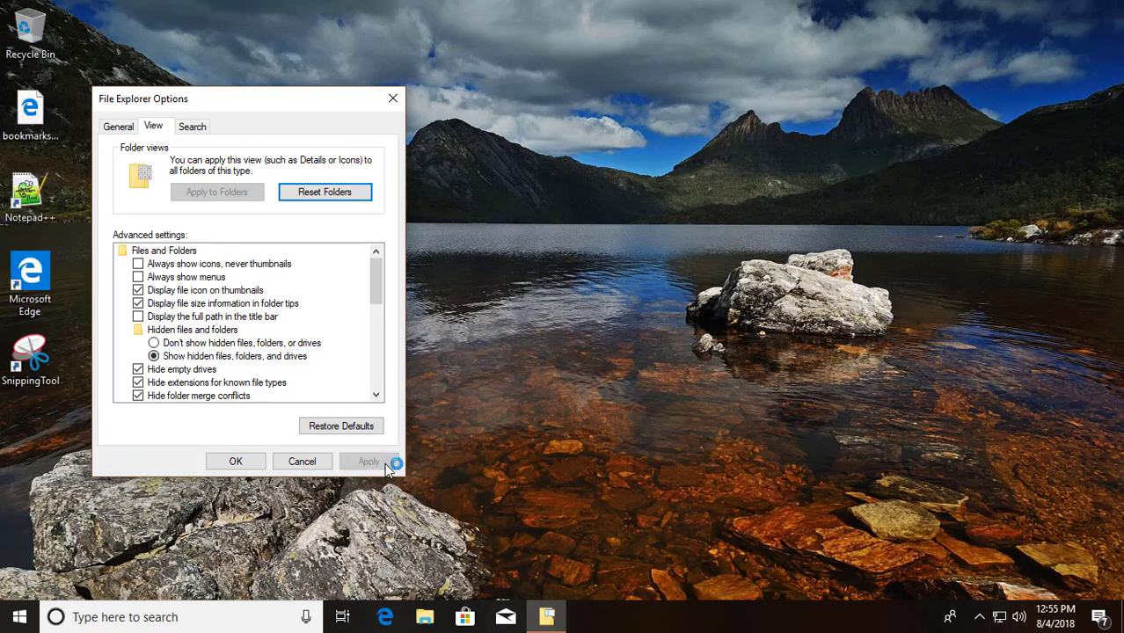
click(235, 461)
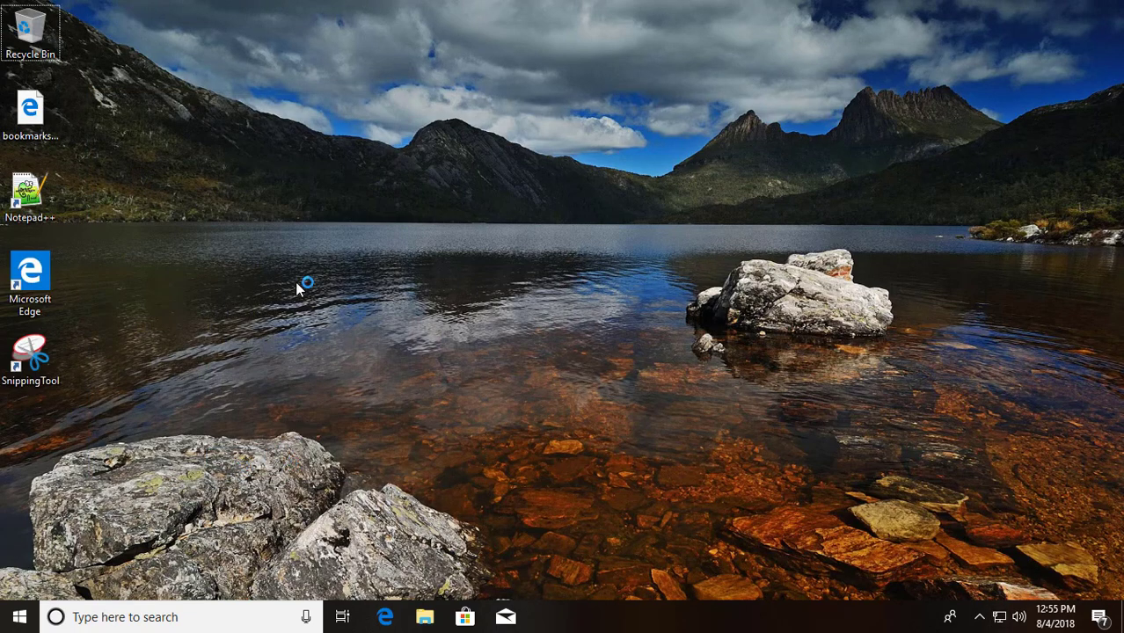
Open File Explorer and browse to the Program Files (x86) folder on Local Disk (C:)
click(431, 618)
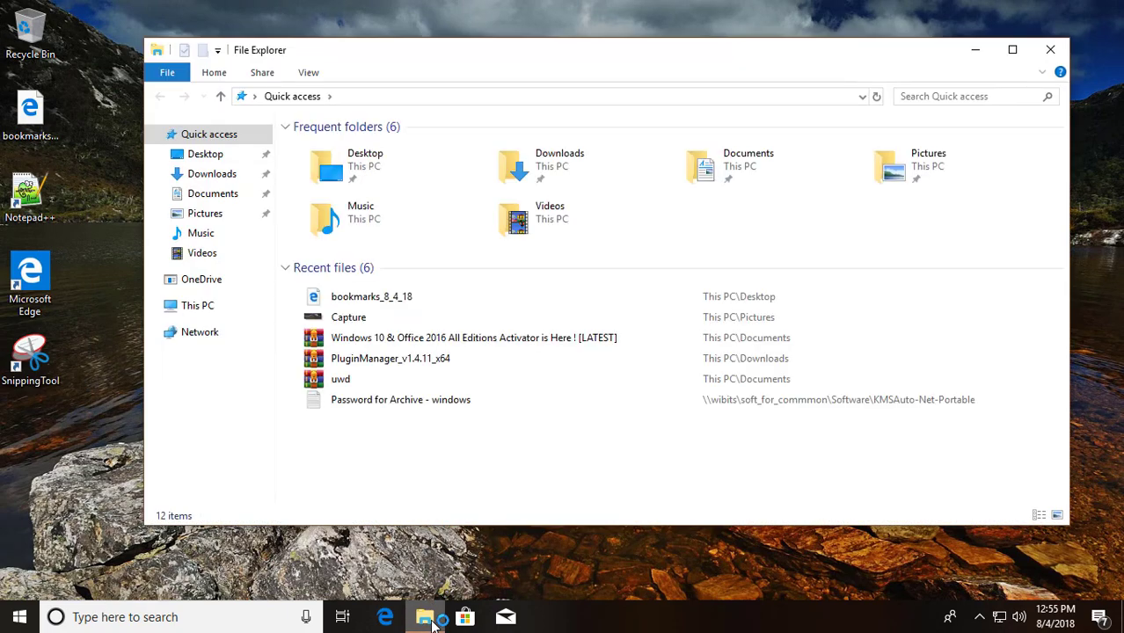
click(213, 313)
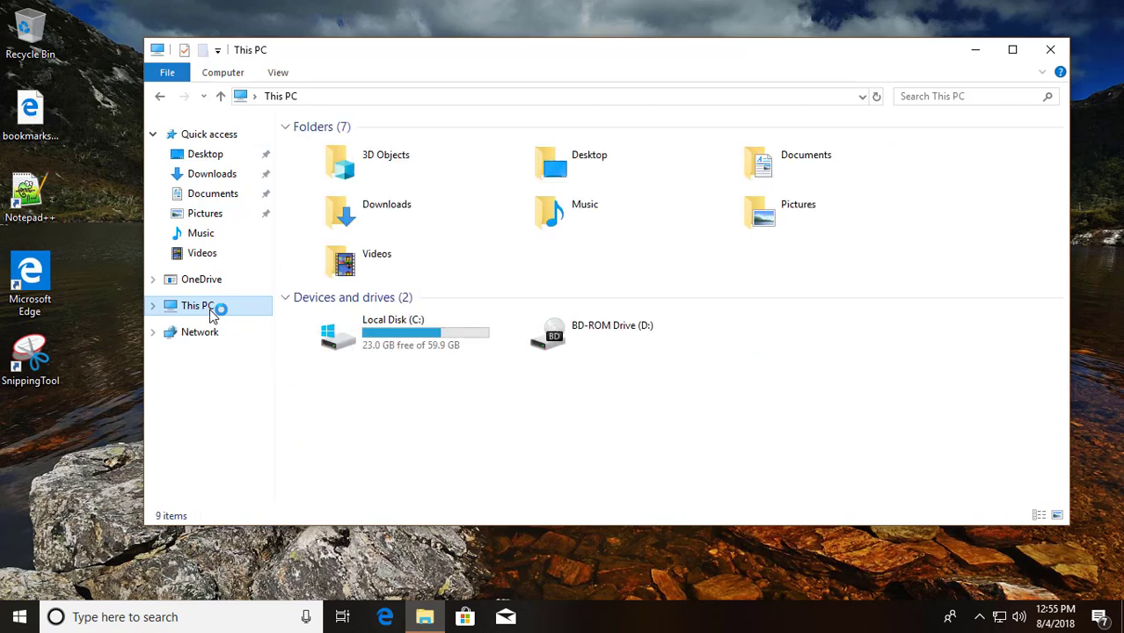
double_click(387, 329)
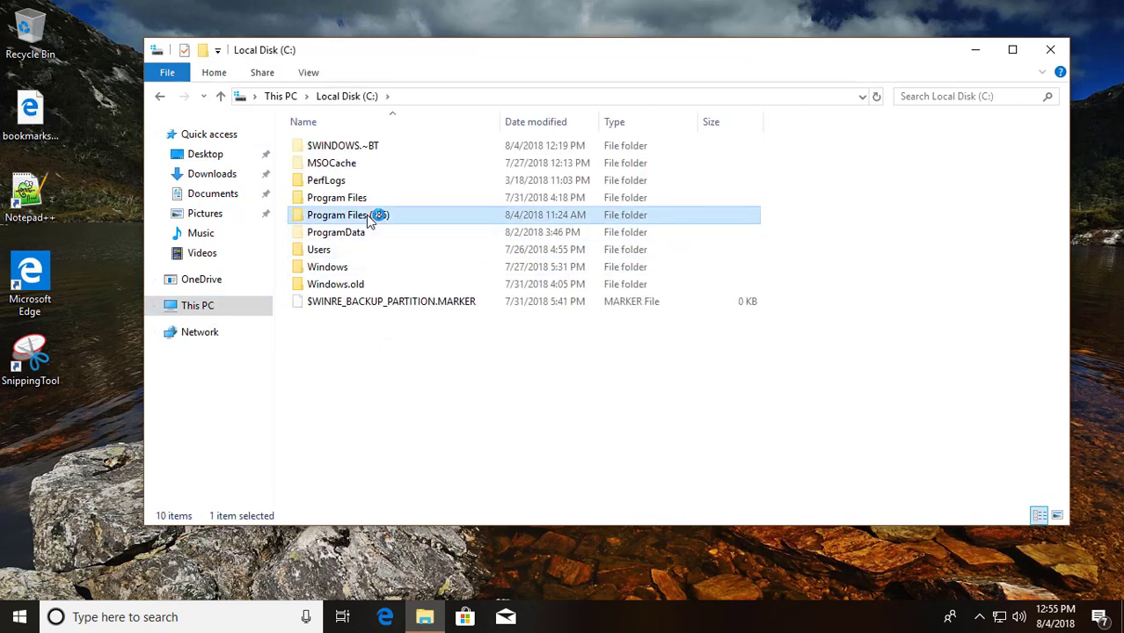
double_click(366, 214)
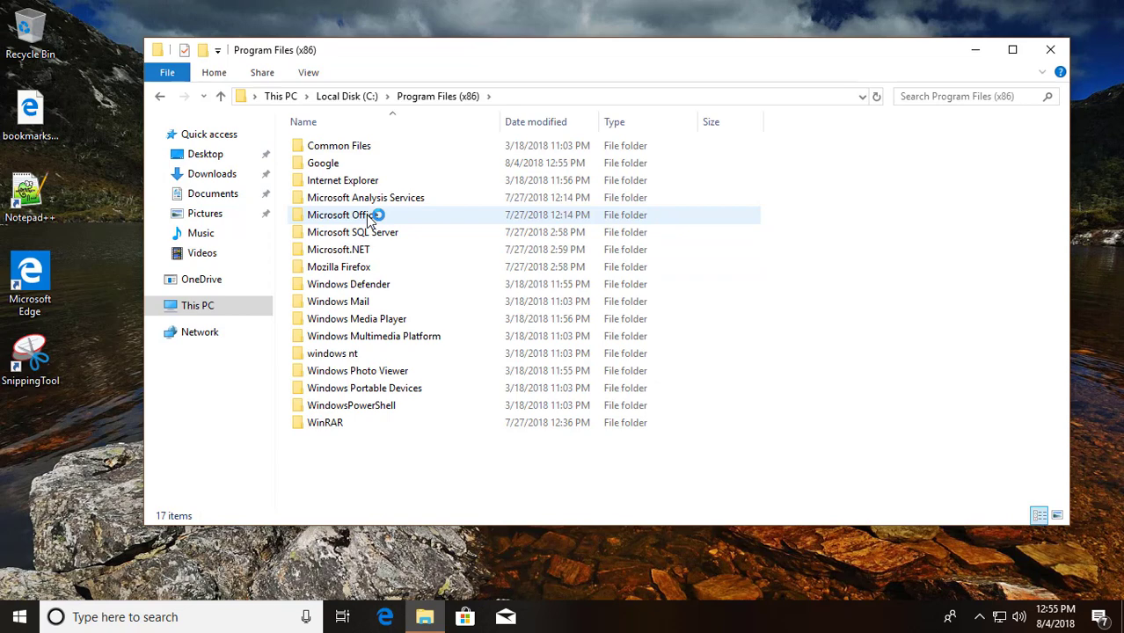
Delete the Google folder from Program Files (x86), granting administrator permission for the file operation
click(333, 164)
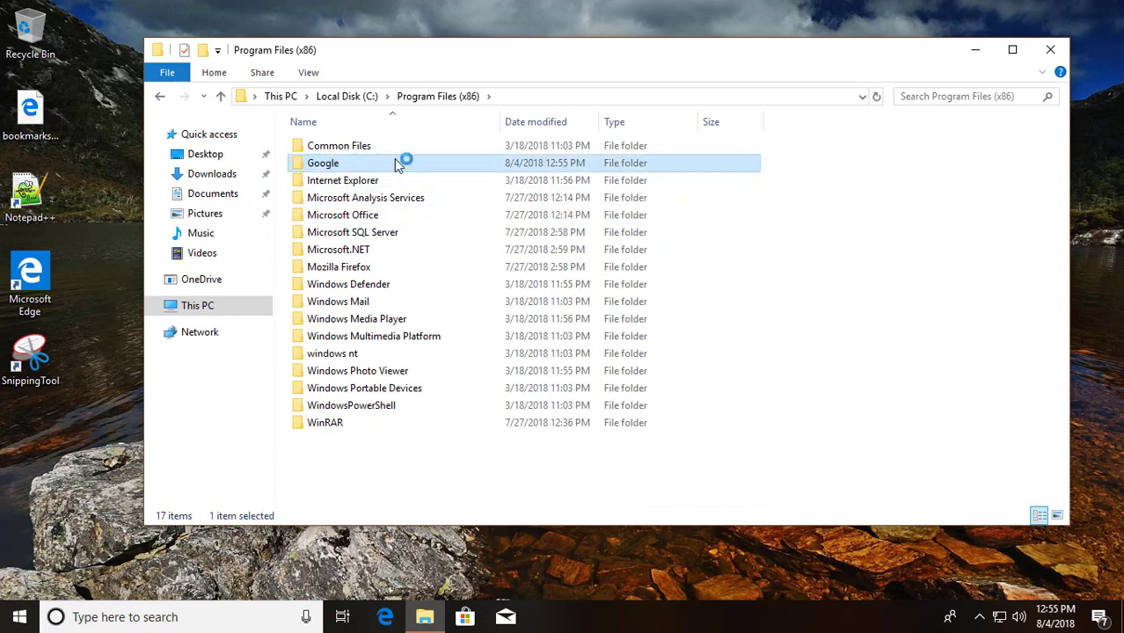
right_click(341, 167)
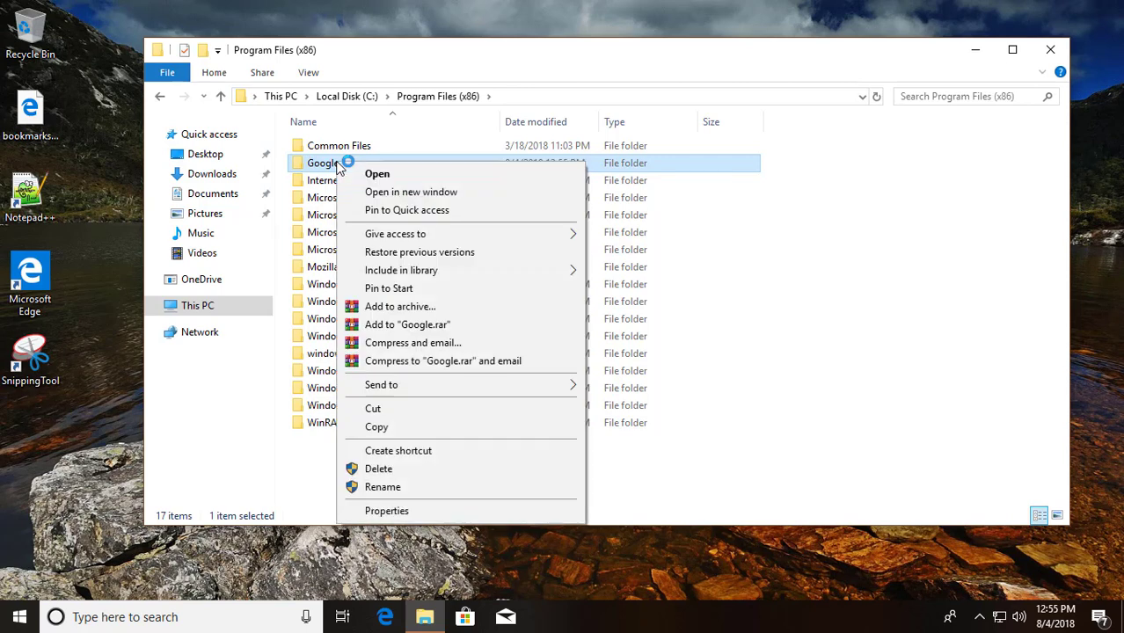
click(384, 473)
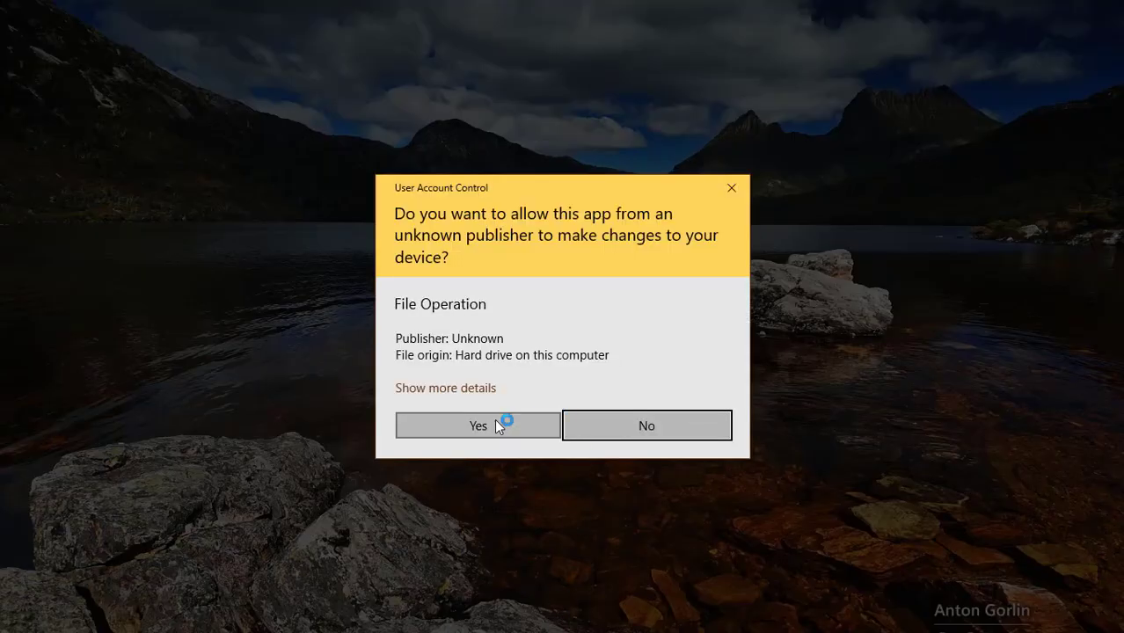
click(497, 421)
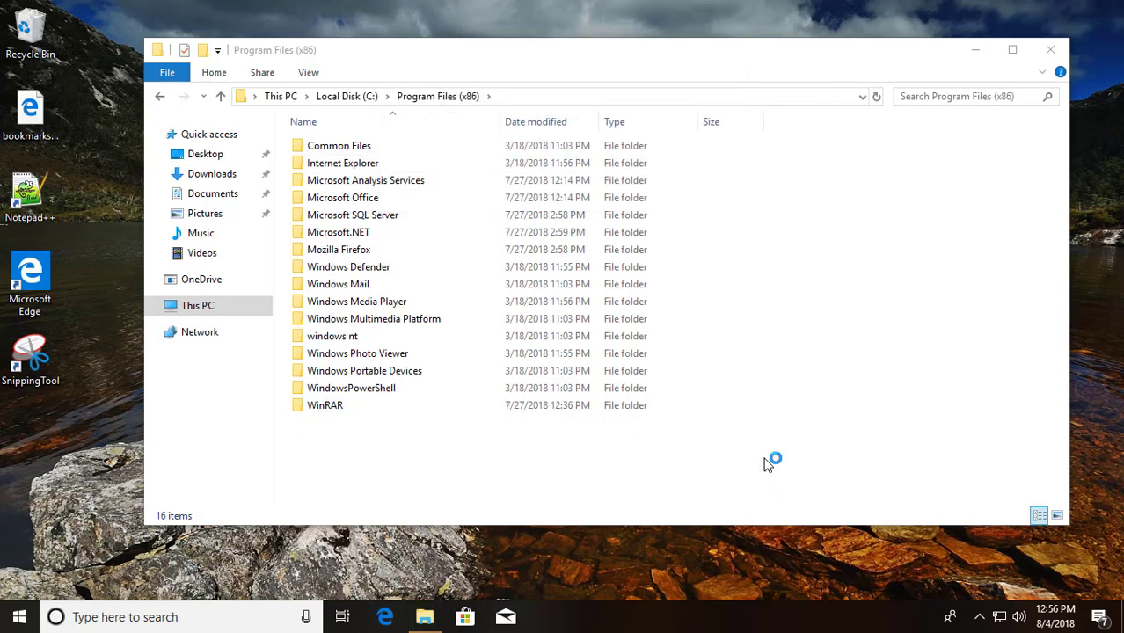
Go back to Local Disk (C:) and browse to the AppData\Local folder inside the user's profile under Users
click(160, 97)
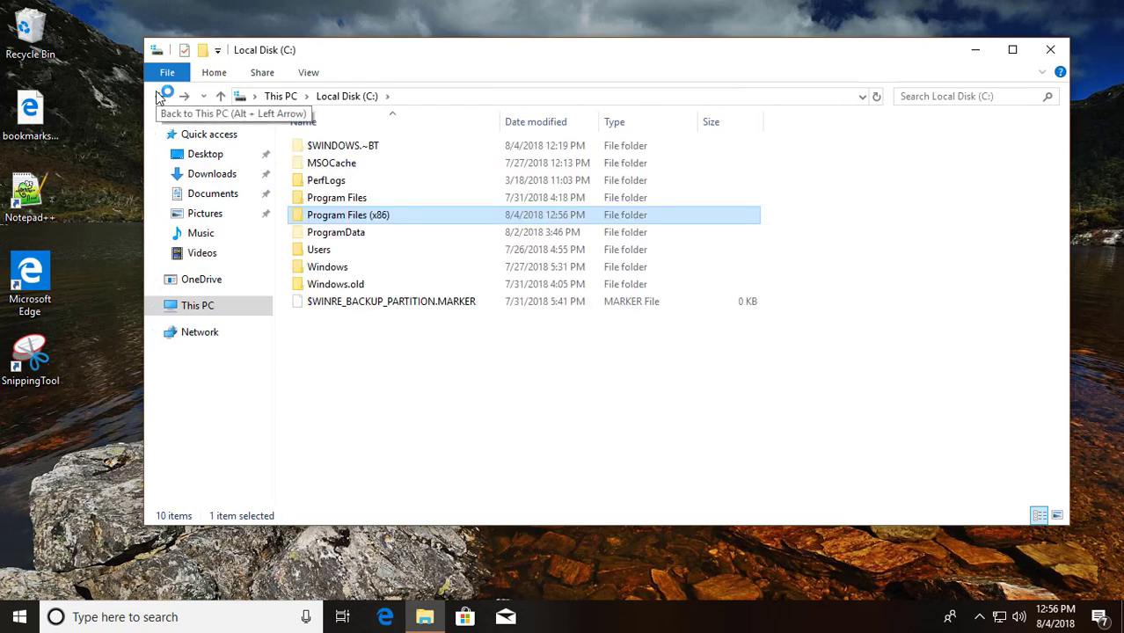
click(348, 252)
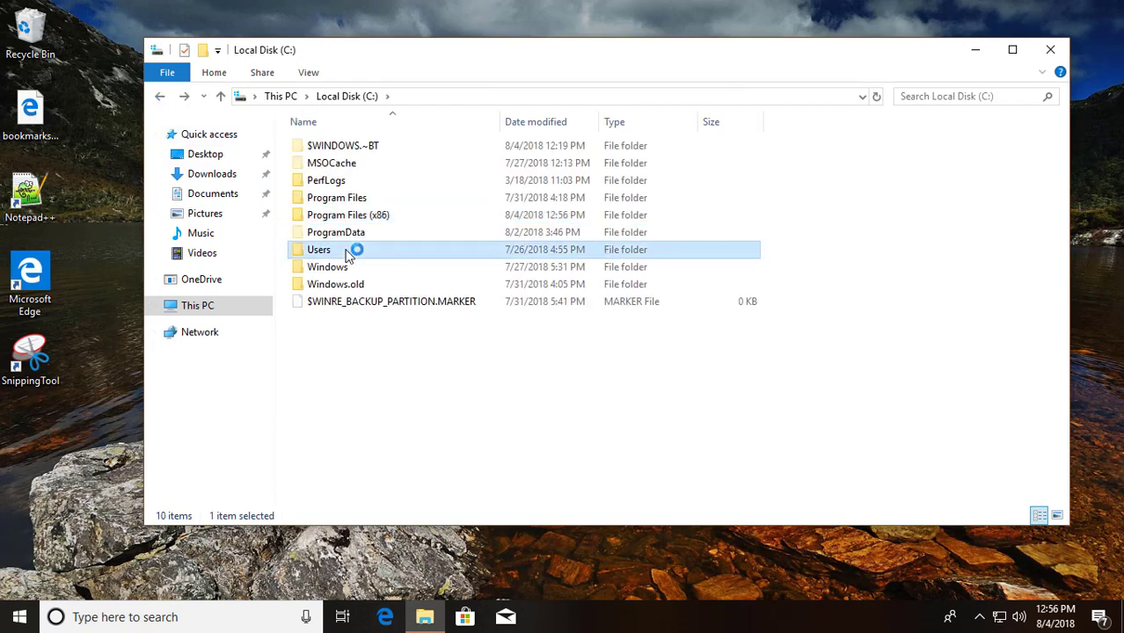
double_click(348, 251)
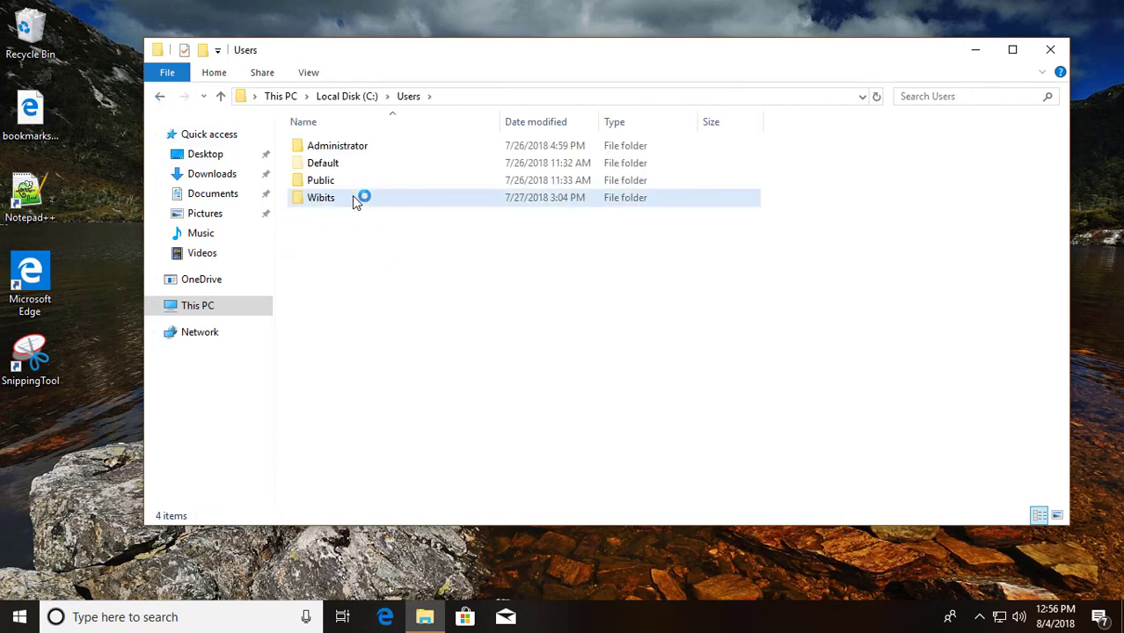
double_click(355, 199)
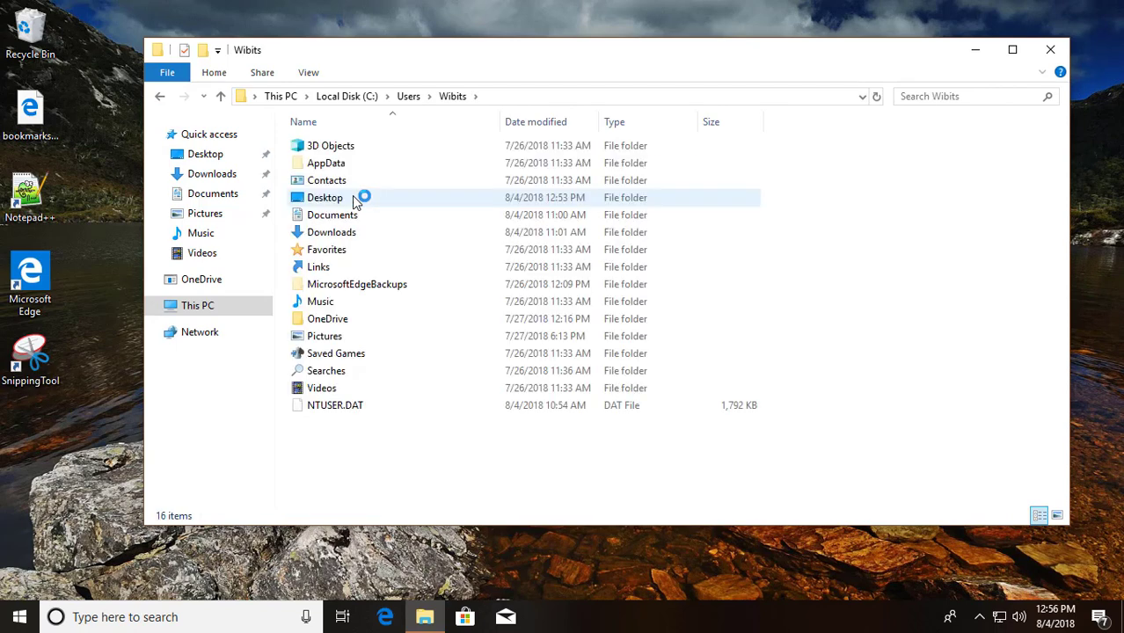
click(336, 165)
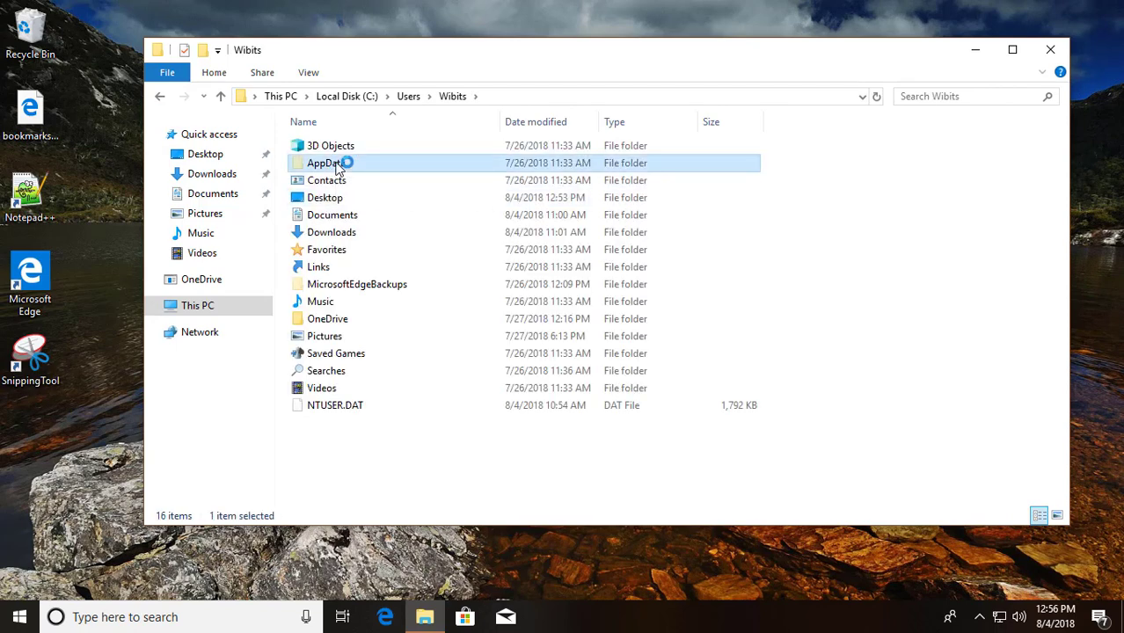
double_click(337, 165)
click(329, 146)
double_click(329, 146)
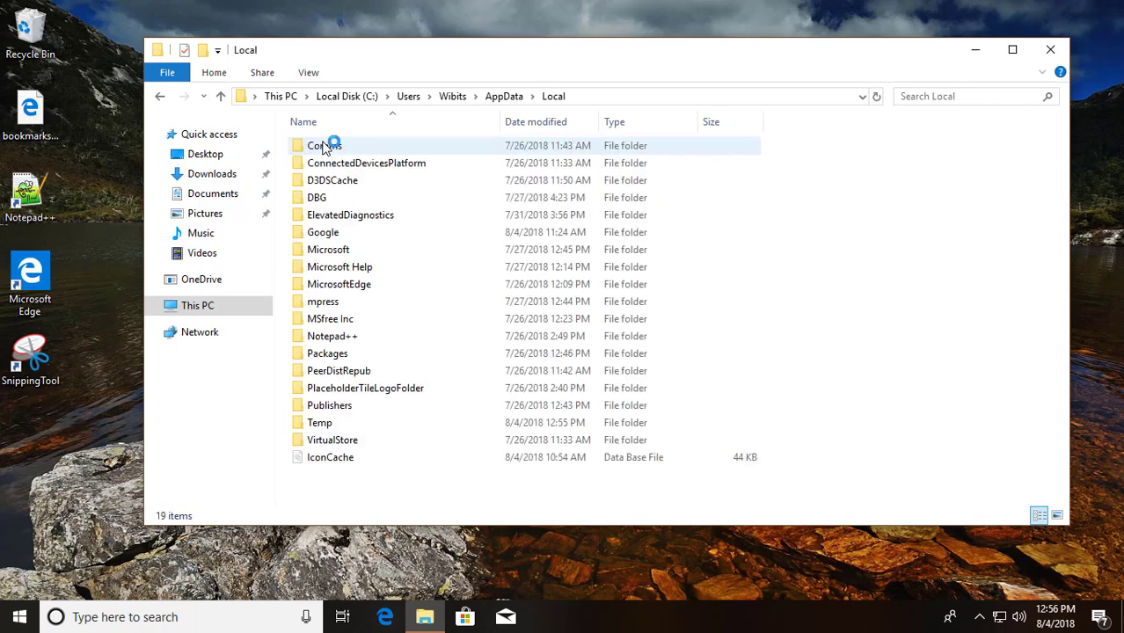
Delete the Google folder from the user's AppData\Local folder
click(327, 232)
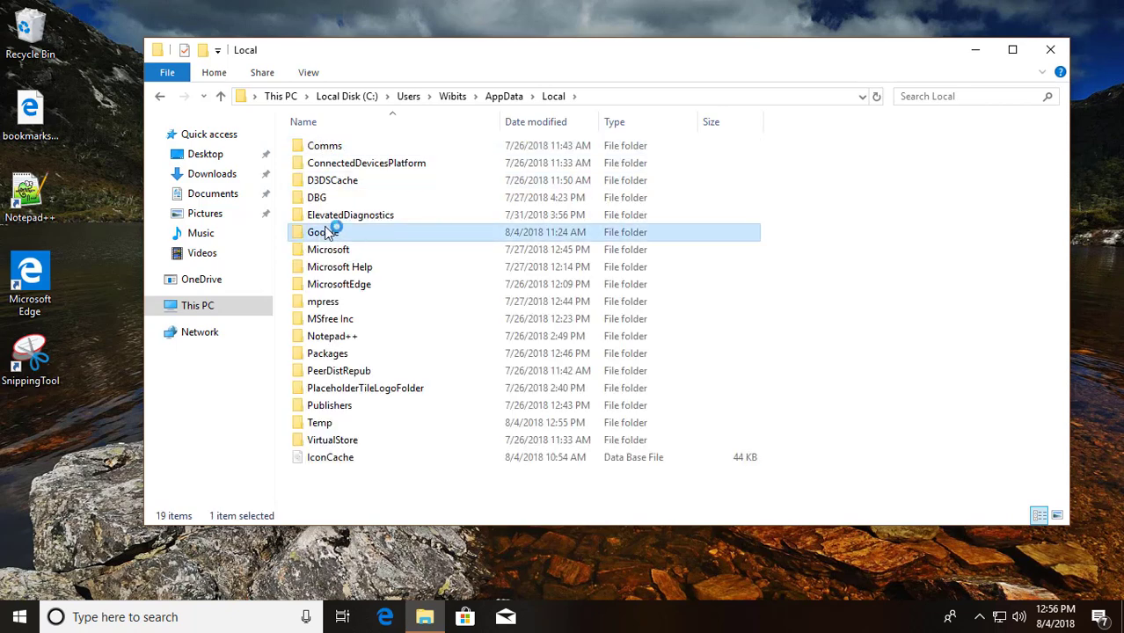
right_click(335, 233)
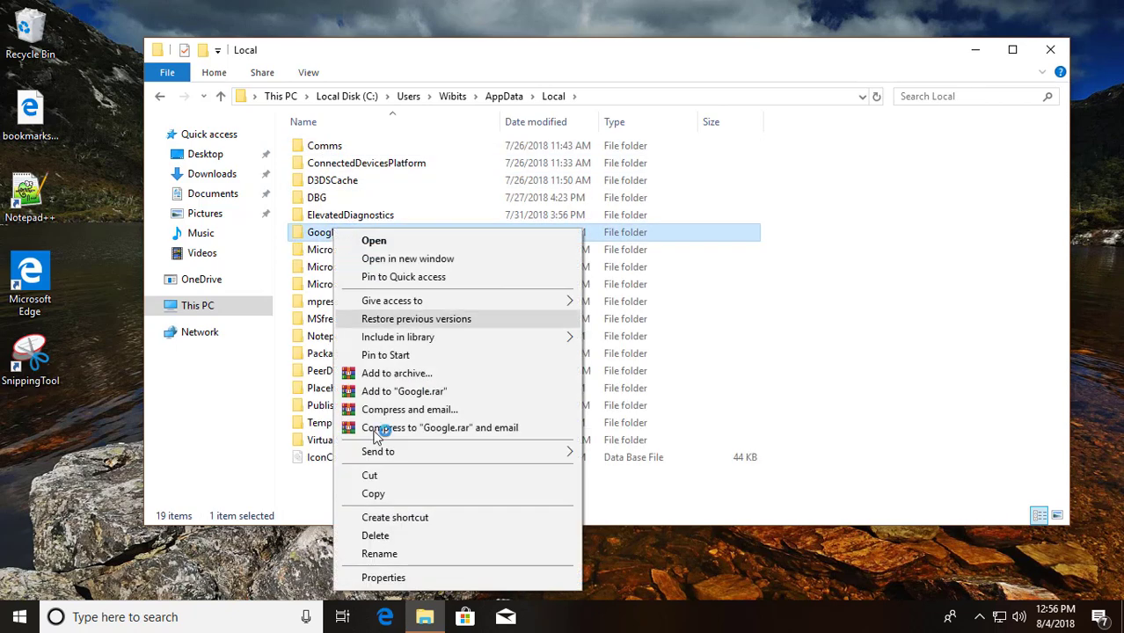
click(378, 536)
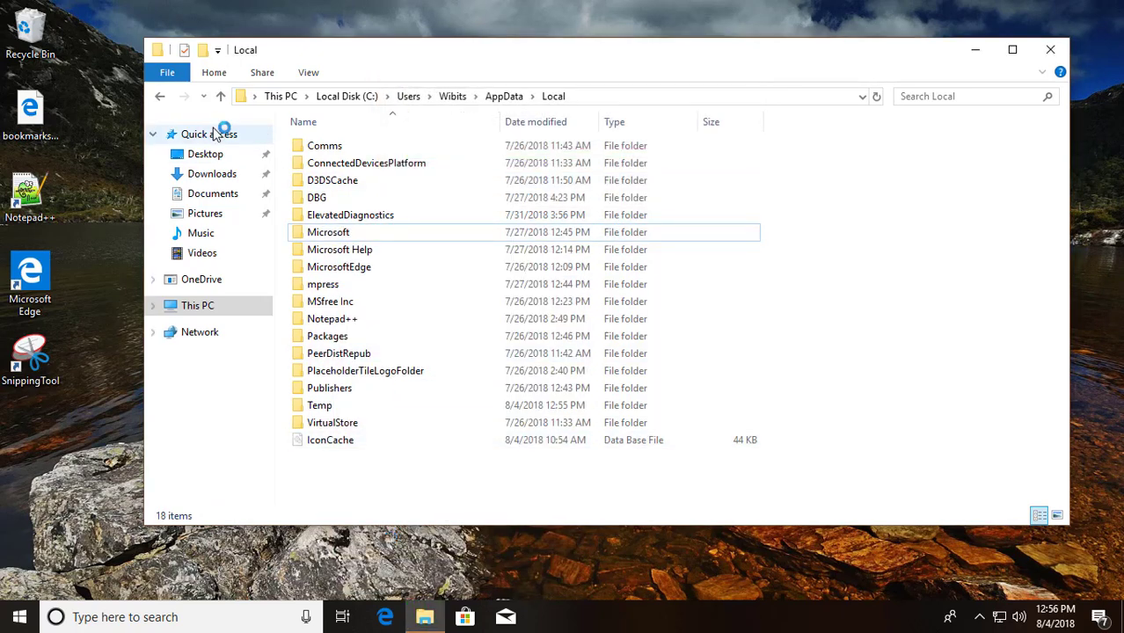
Check the LocalLow and Roaming folders in AppData for leftover Google folders, and close File Explorer
click(220, 98)
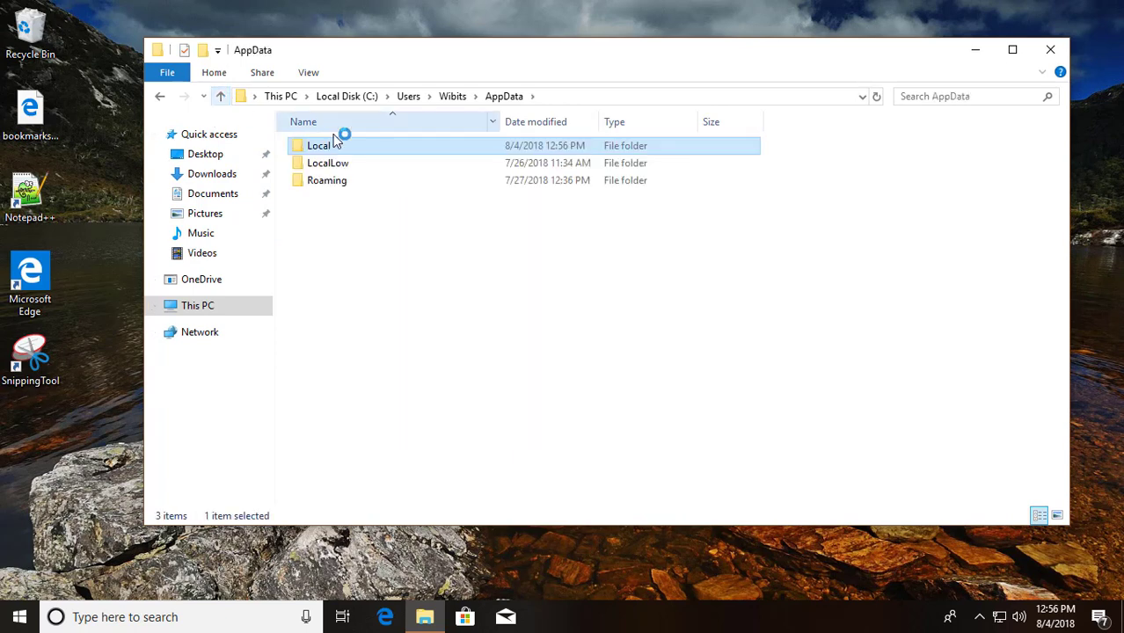
double_click(326, 162)
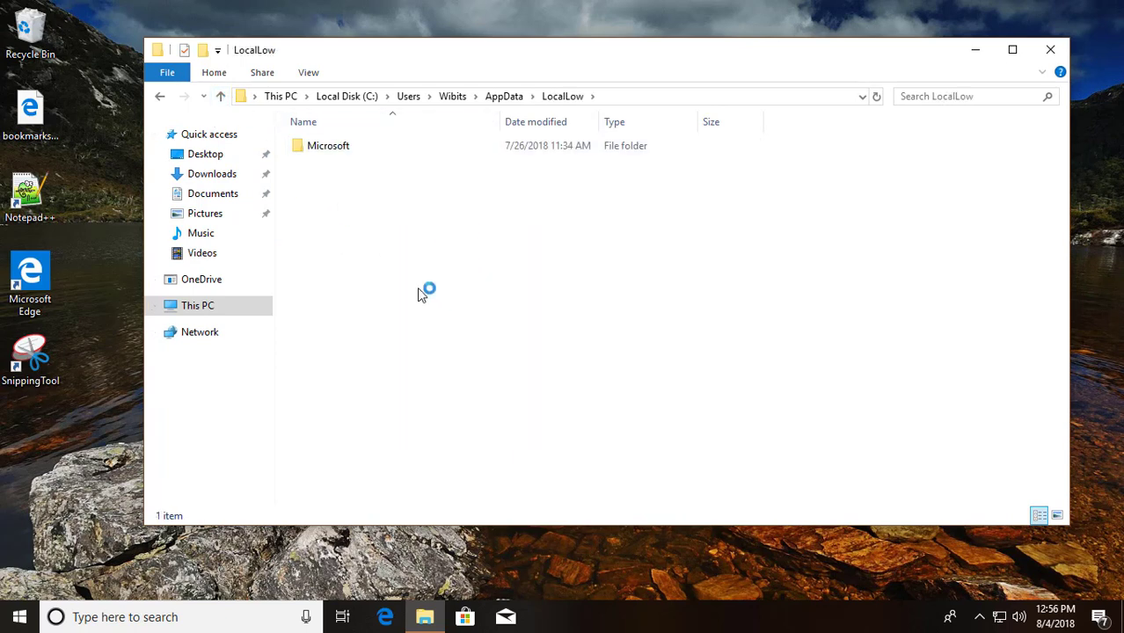
click(225, 97)
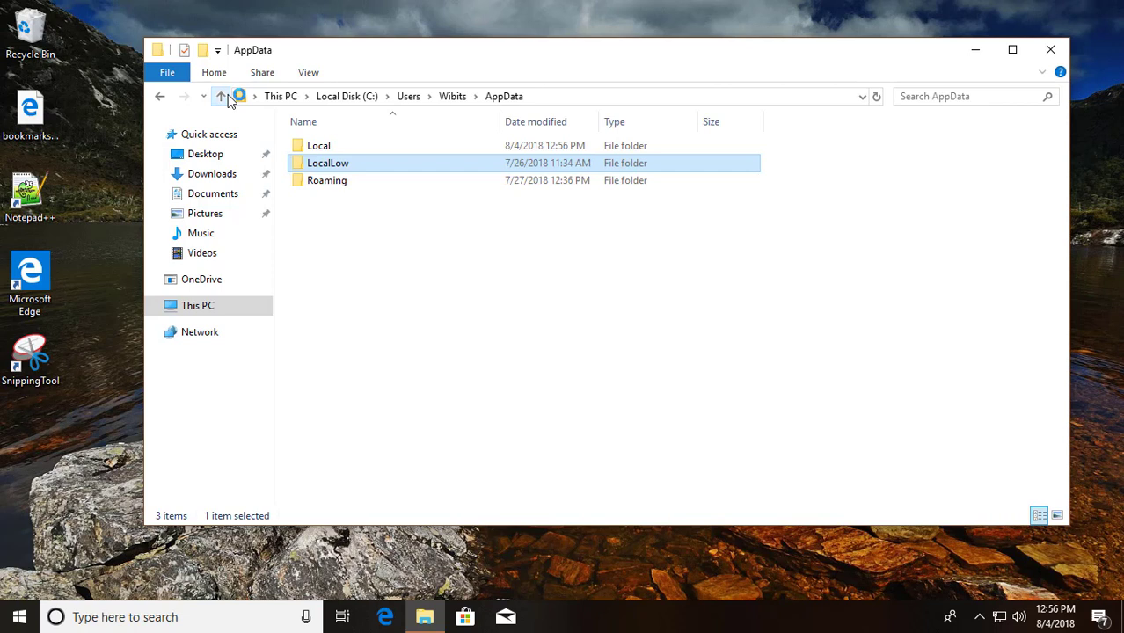
double_click(342, 183)
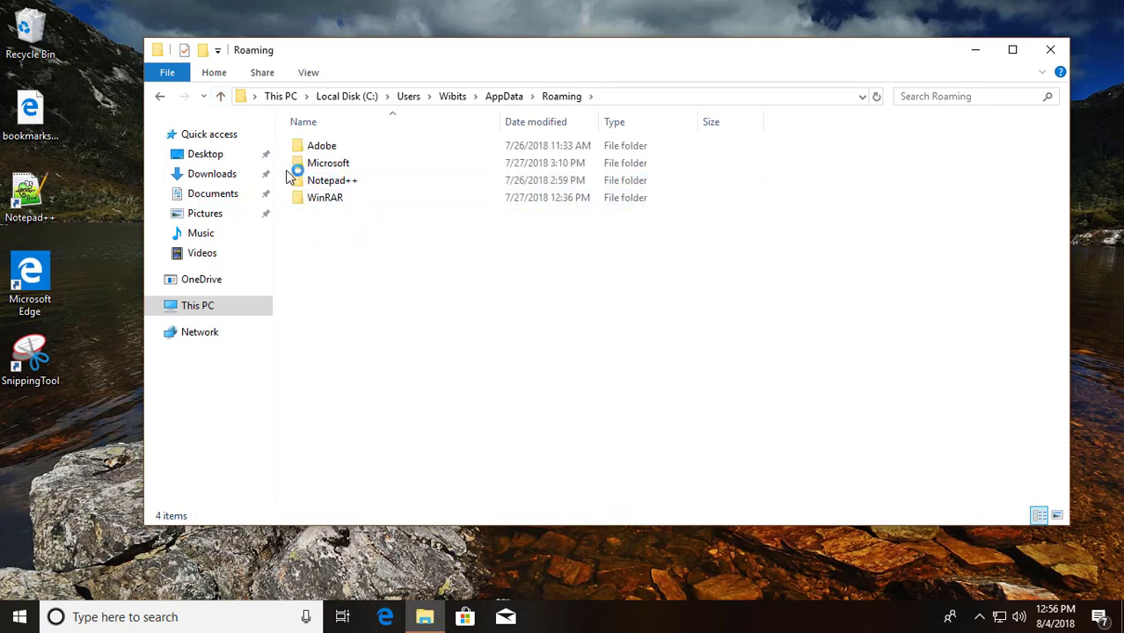
click(159, 99)
click(157, 98)
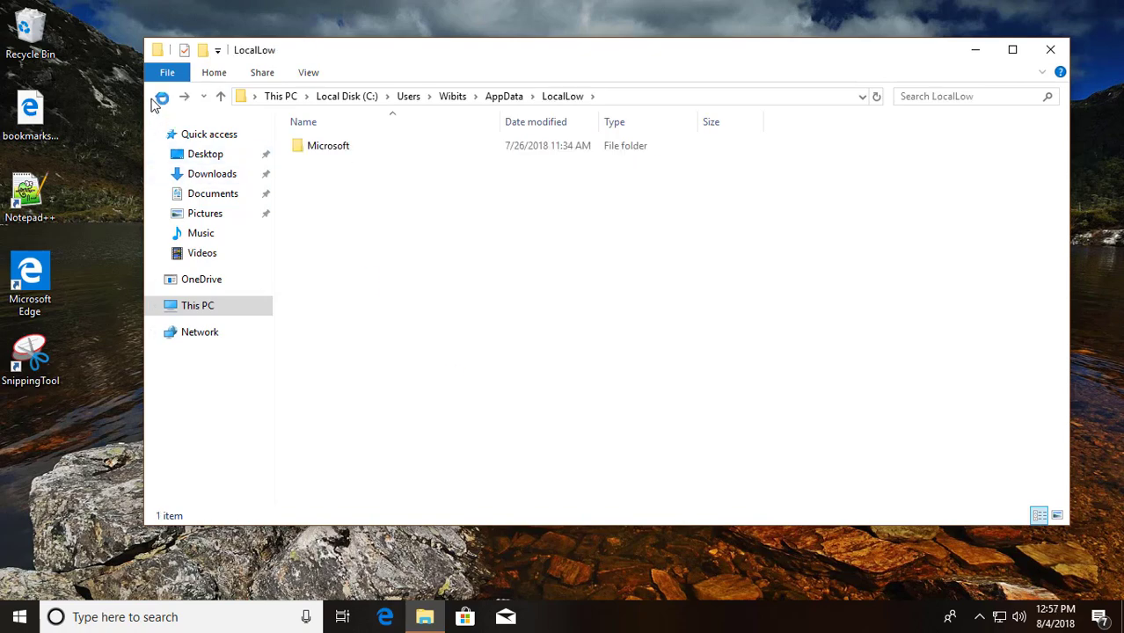
click(1049, 49)
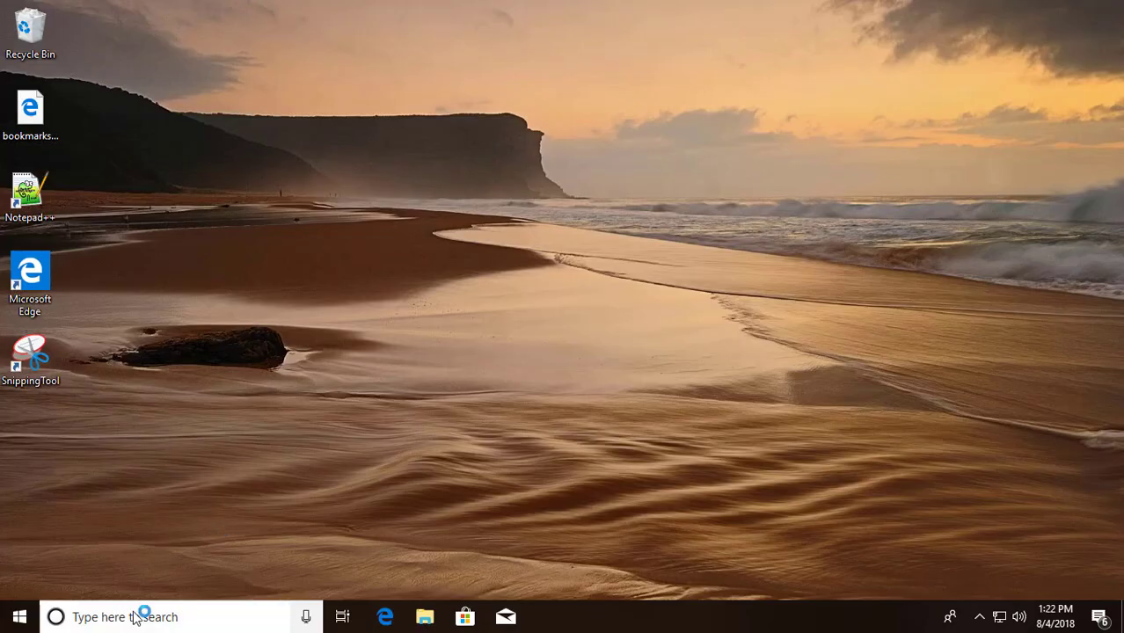
Search Windows for regedit, run it as administrator and allow the system change
click(137, 617)
text(re)
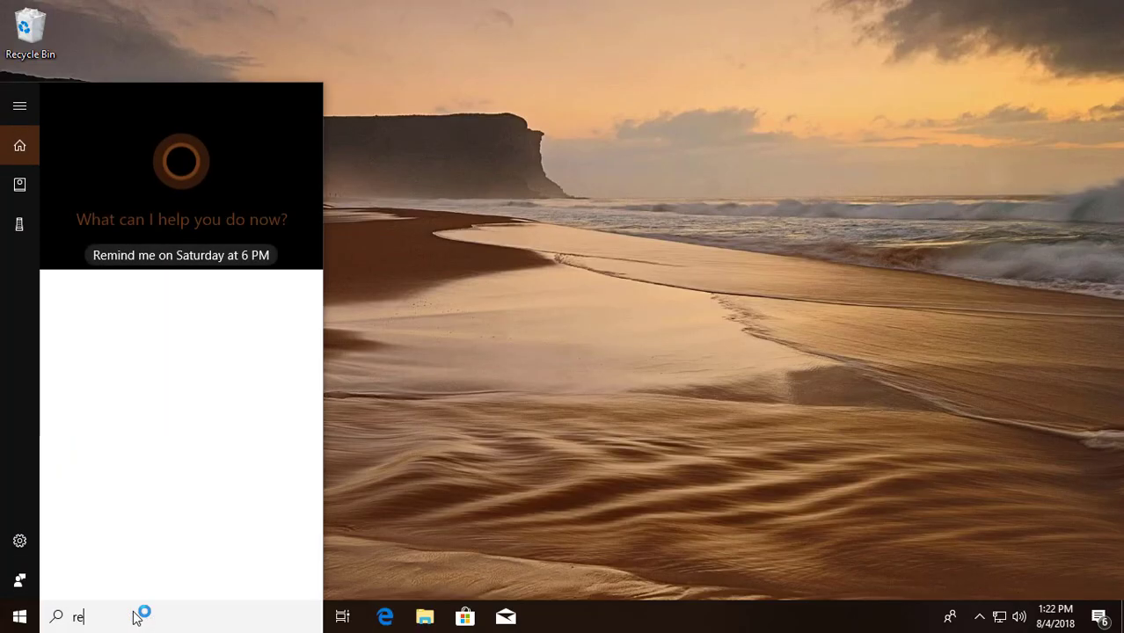
text(gedi)
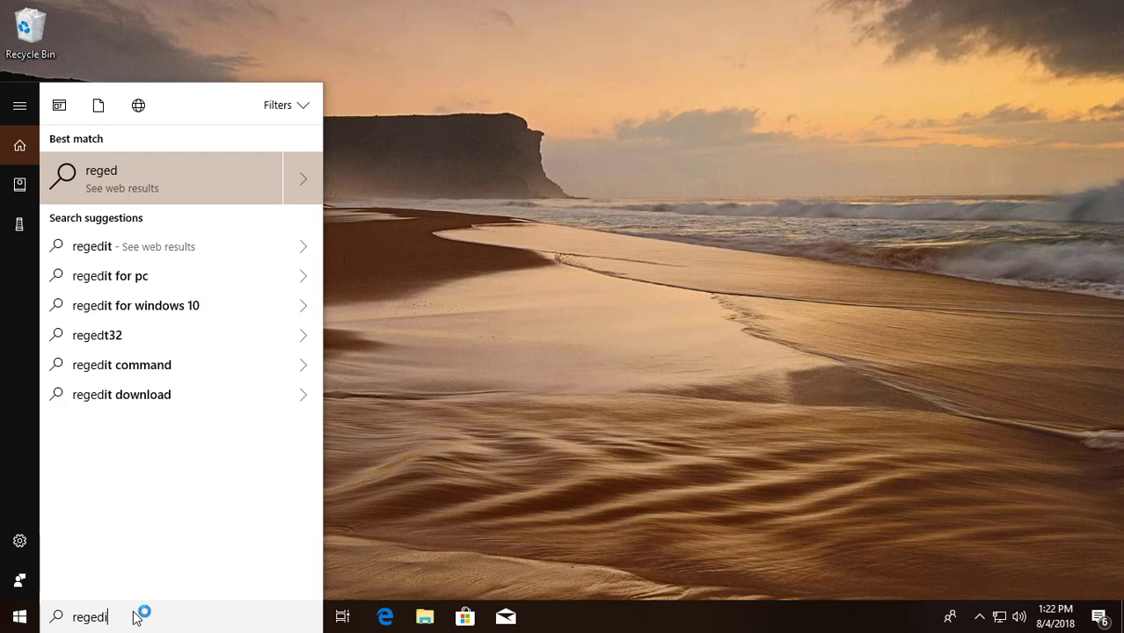
text(t)
right_click(139, 174)
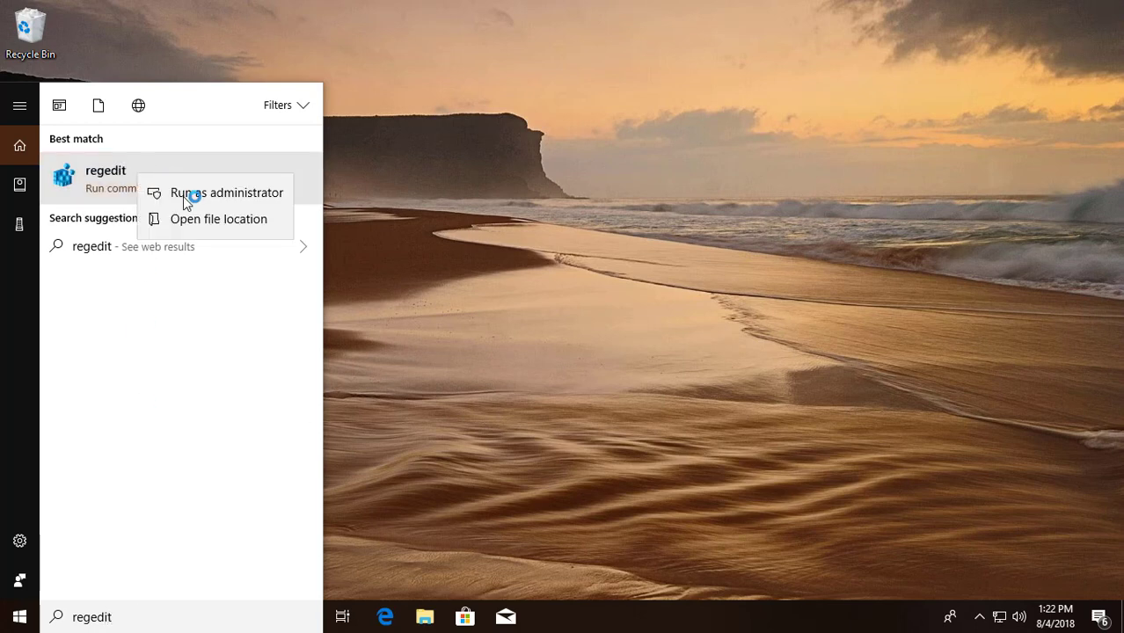
click(207, 191)
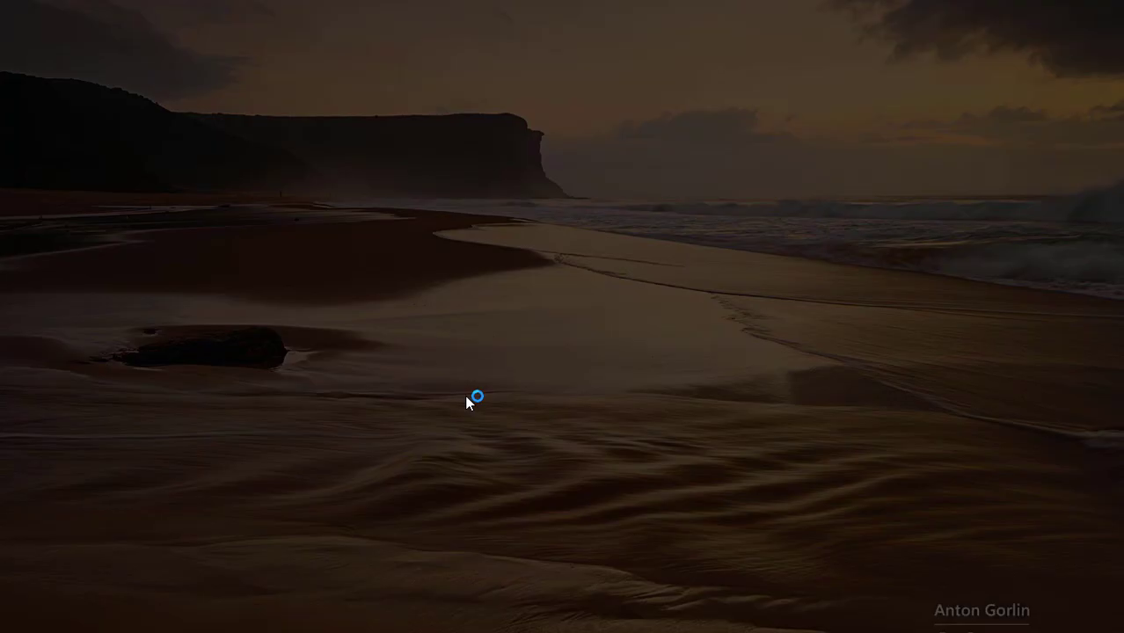
click(471, 420)
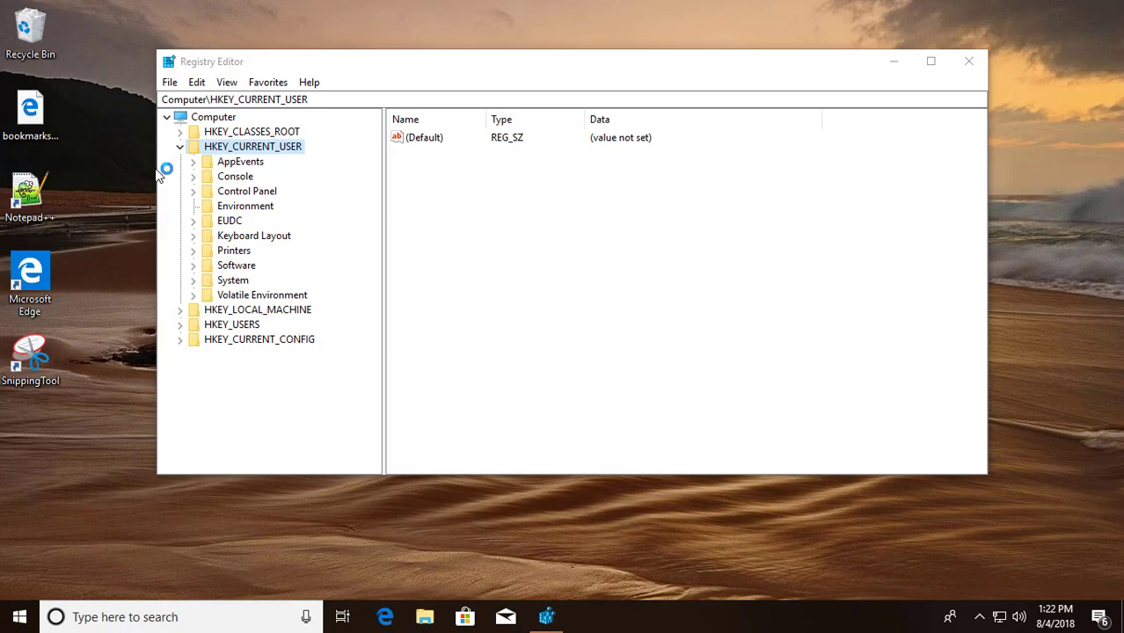
Delete the Google key and all its subkeys under HKEY_CURRENT_USER\Software in the registry
click(184, 148)
click(183, 148)
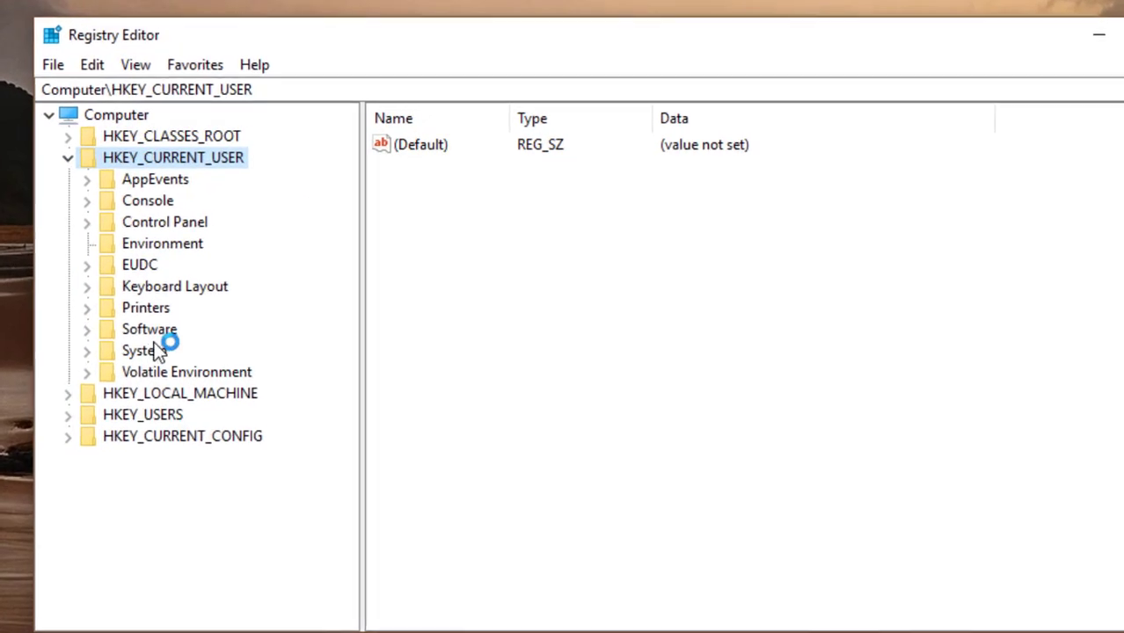
click(204, 293)
click(153, 289)
click(174, 349)
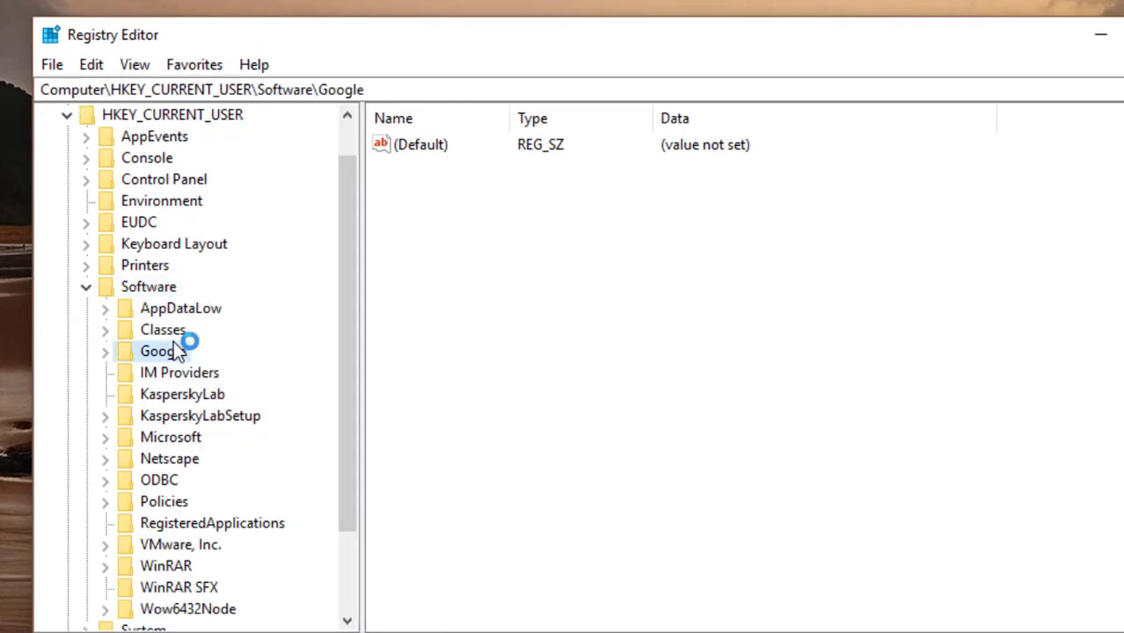
right_click(174, 348)
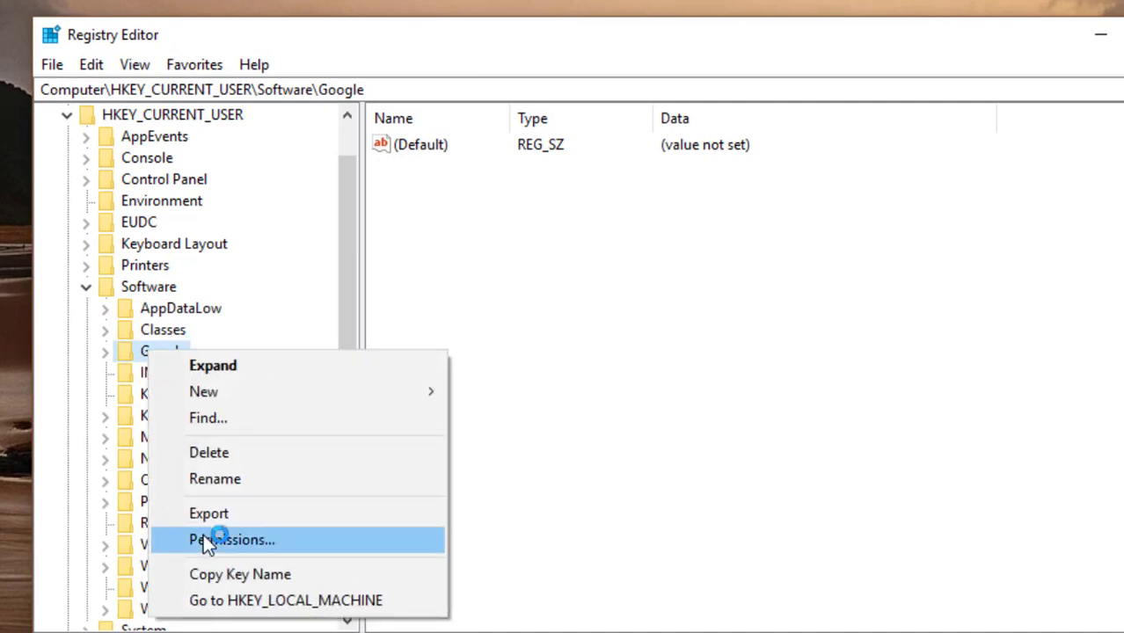
click(234, 448)
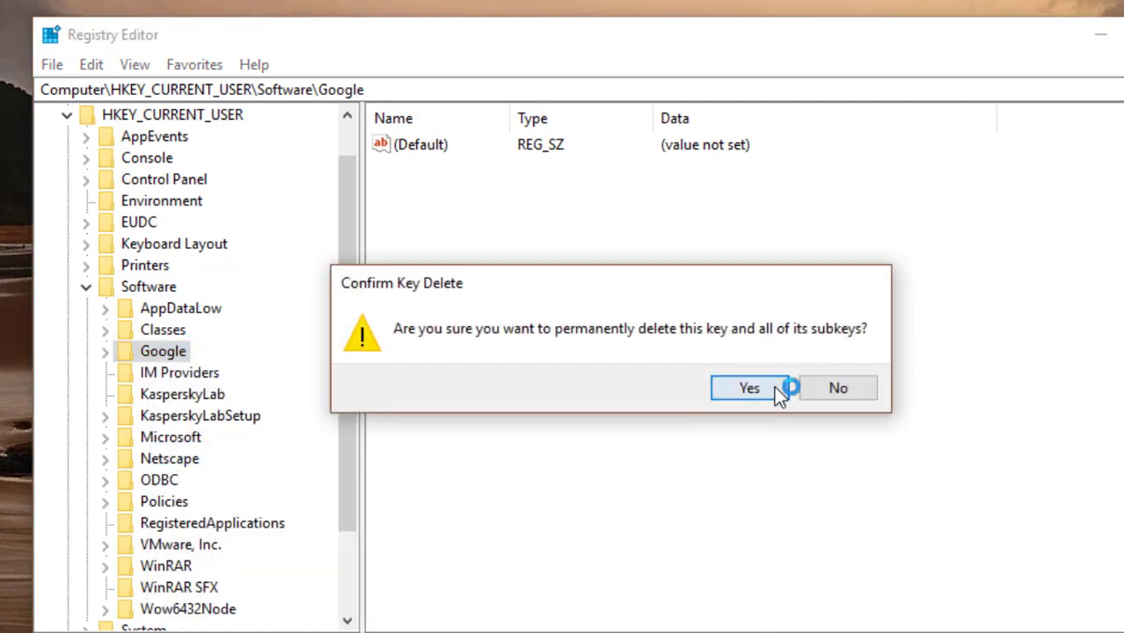
click(749, 388)
Collapse the HKEY_CURRENT_USER branch and expand HKEY_LOCAL_MACHINE\SOFTWARE
scroll(347, 409, down, 1)
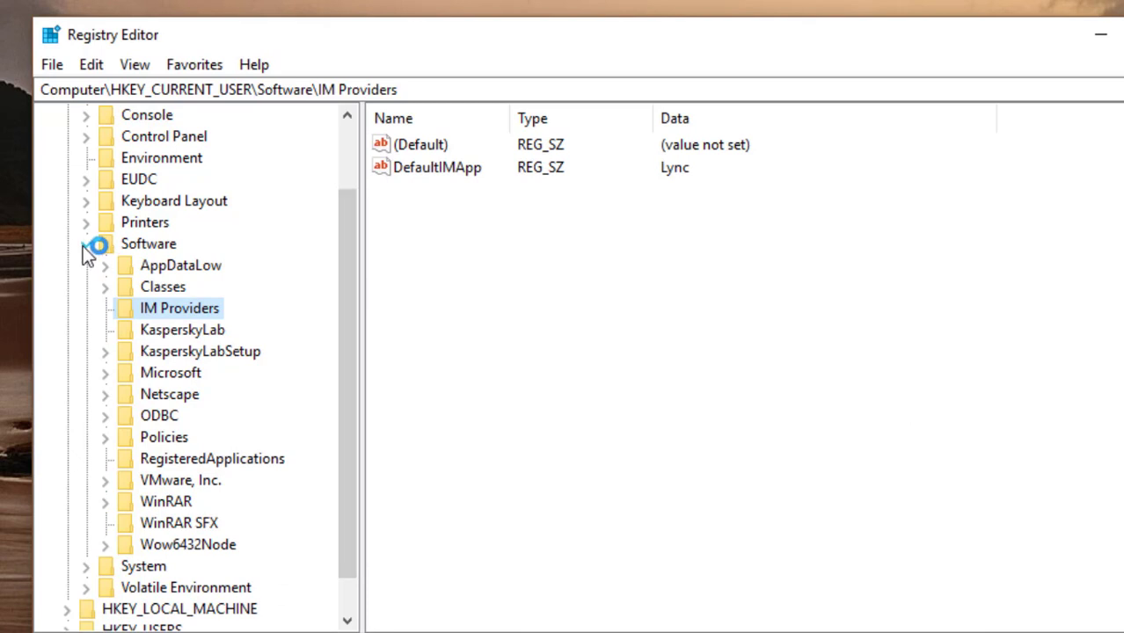
click(86, 244)
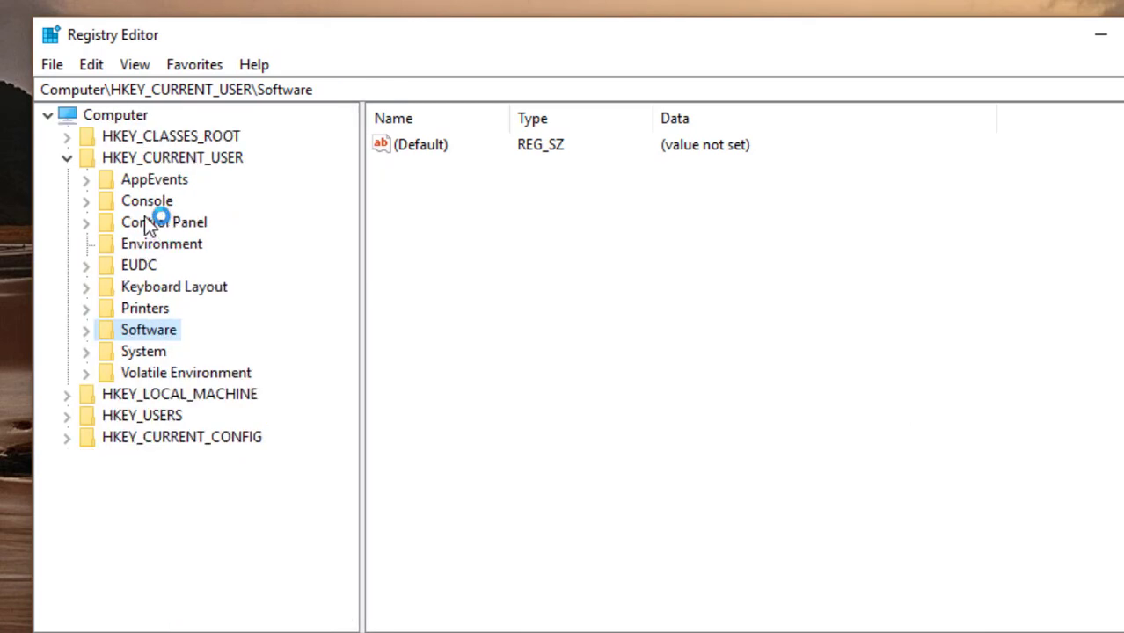
click(67, 158)
click(151, 183)
click(65, 180)
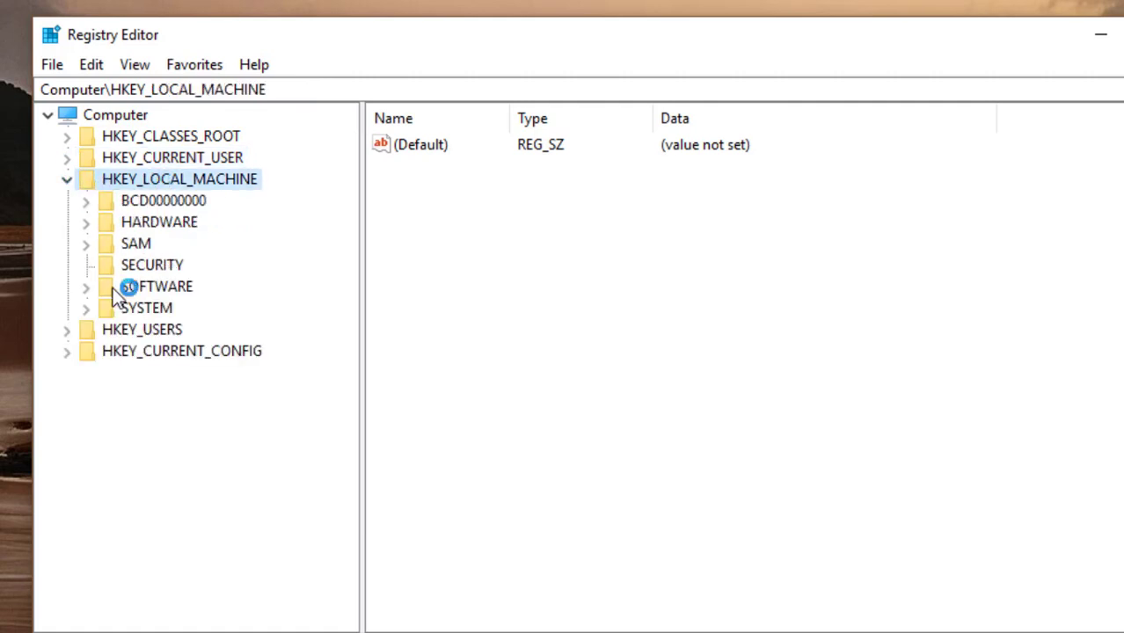
click(156, 288)
click(86, 286)
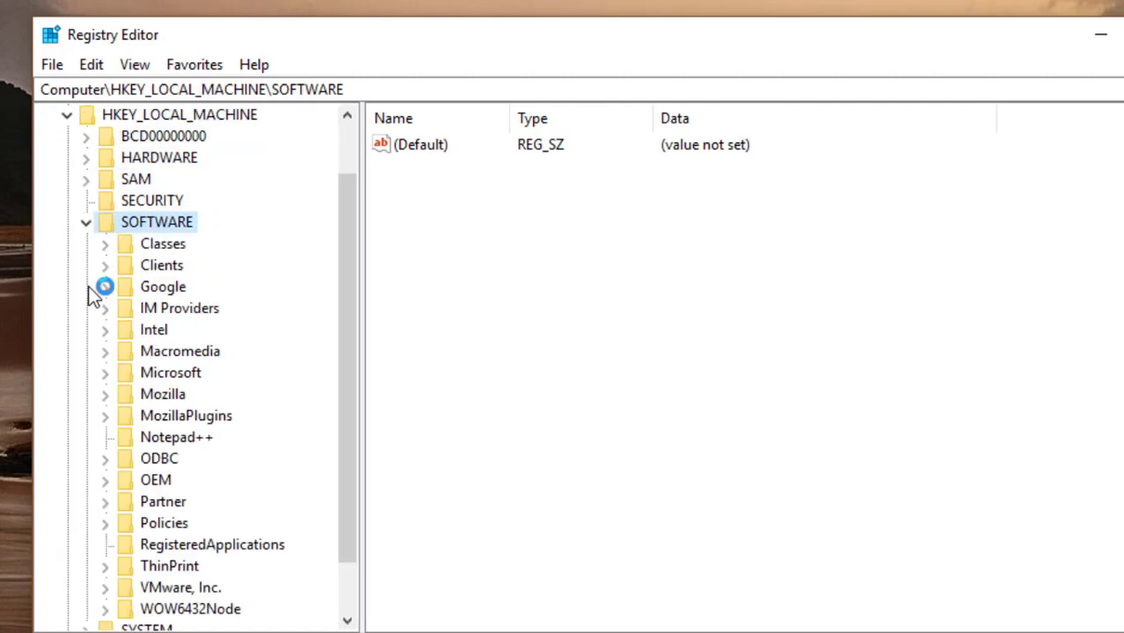
Try to delete the Google key under HKEY_LOCAL_MACHINE\SOFTWARE and dismiss the resulting message
click(164, 288)
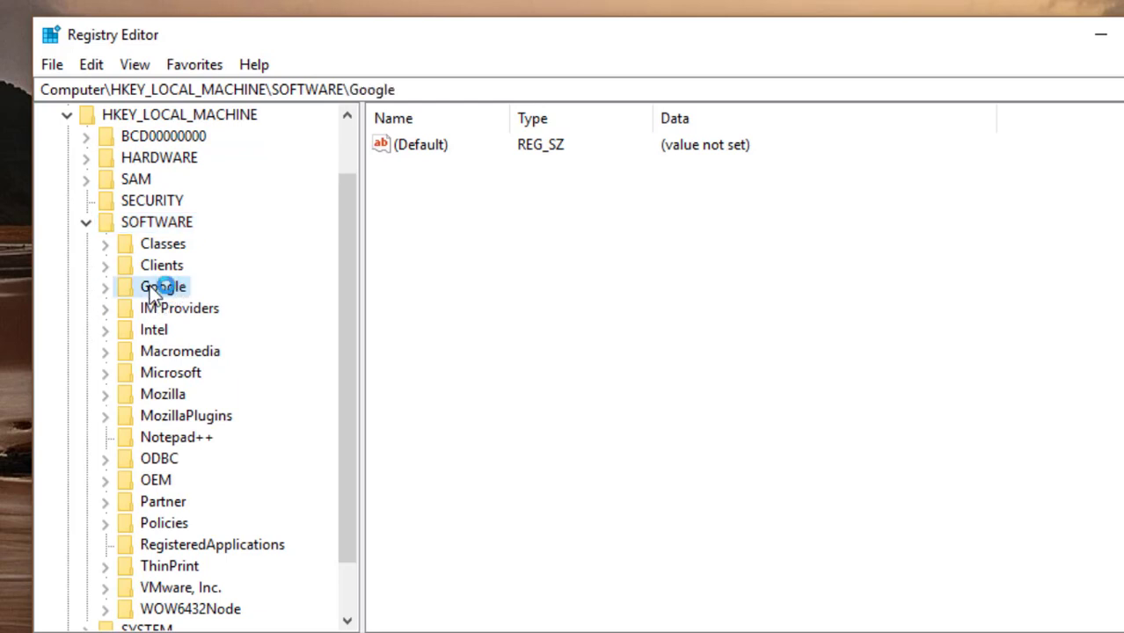
right_click(137, 286)
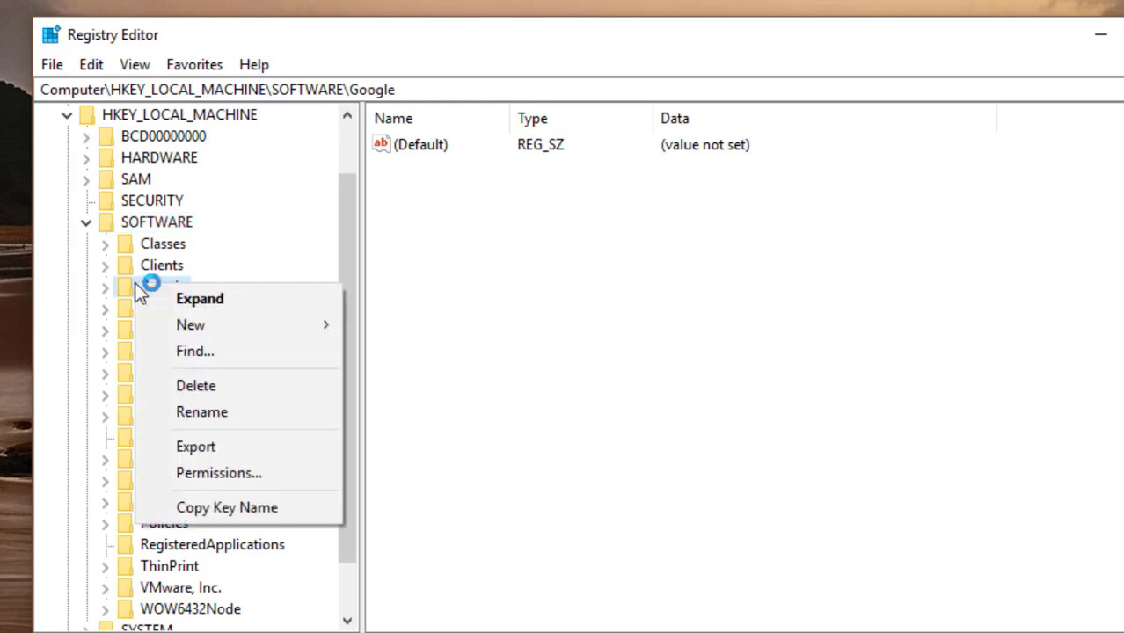
click(208, 385)
click(753, 389)
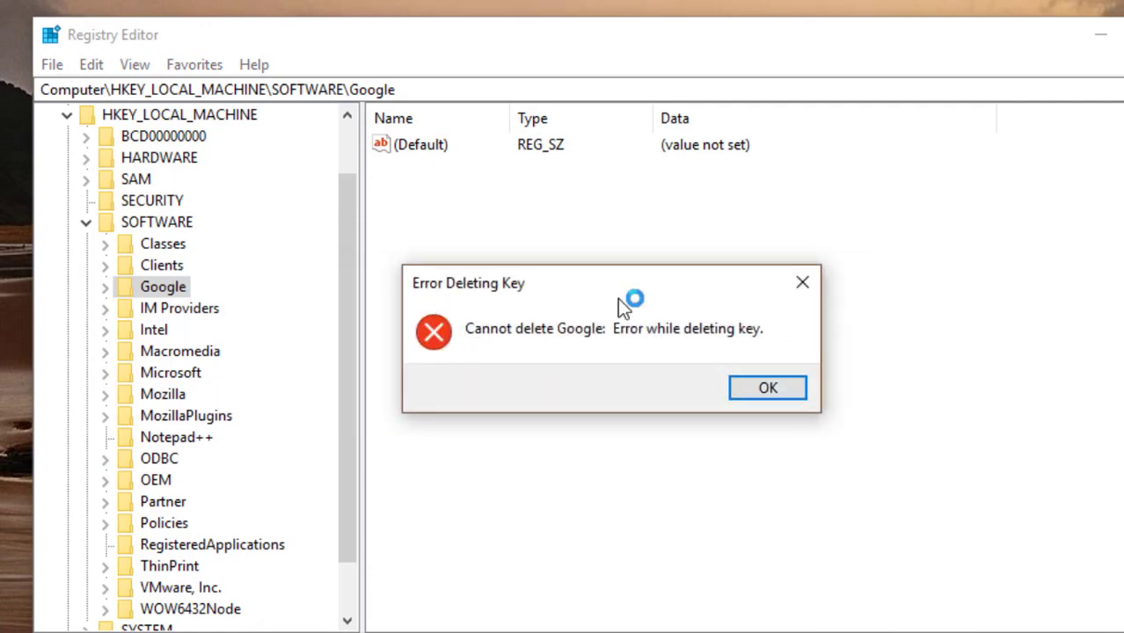
click(765, 391)
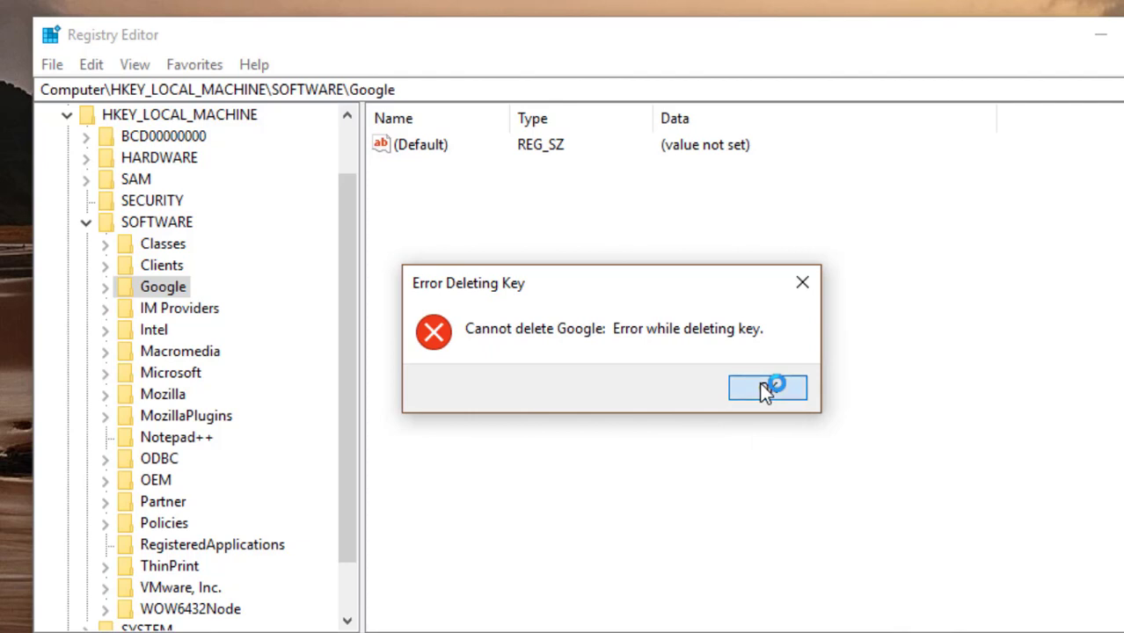
Open the advanced security settings for the Google key's permissions under HKEY_LOCAL_MACHINE\SOFTWARE
right_click(167, 284)
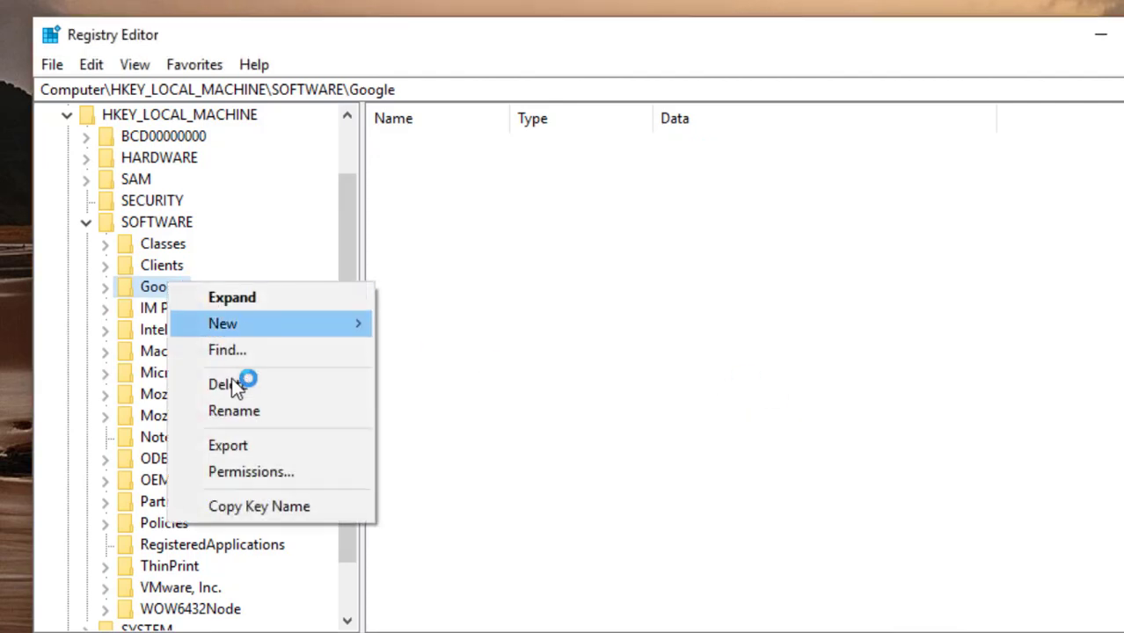
click(257, 472)
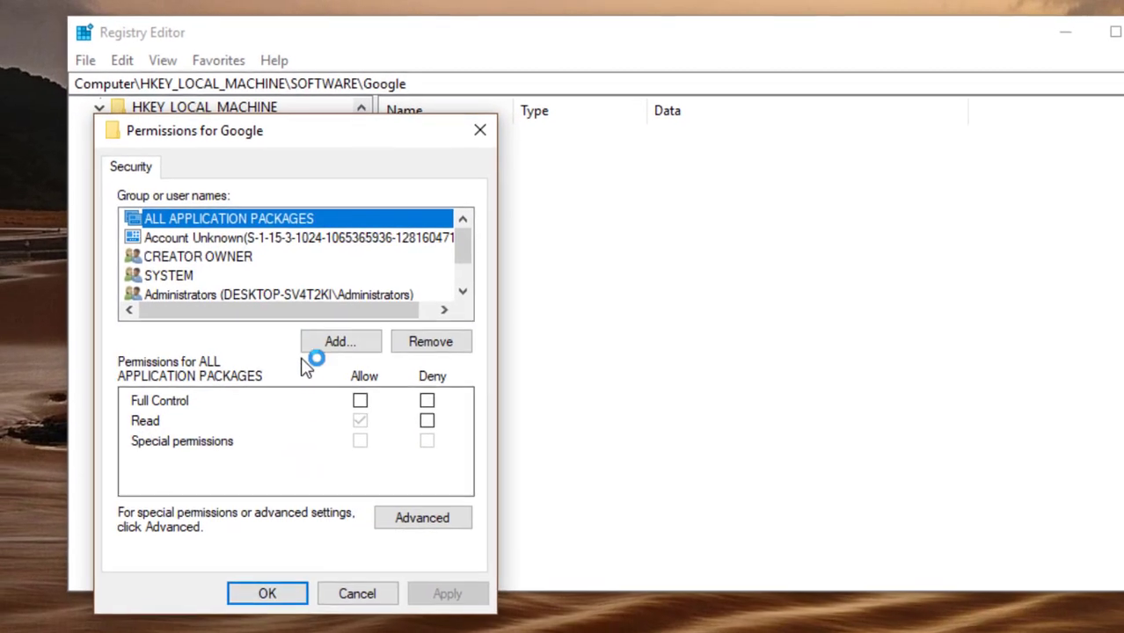
drag(326, 133, 618, 109)
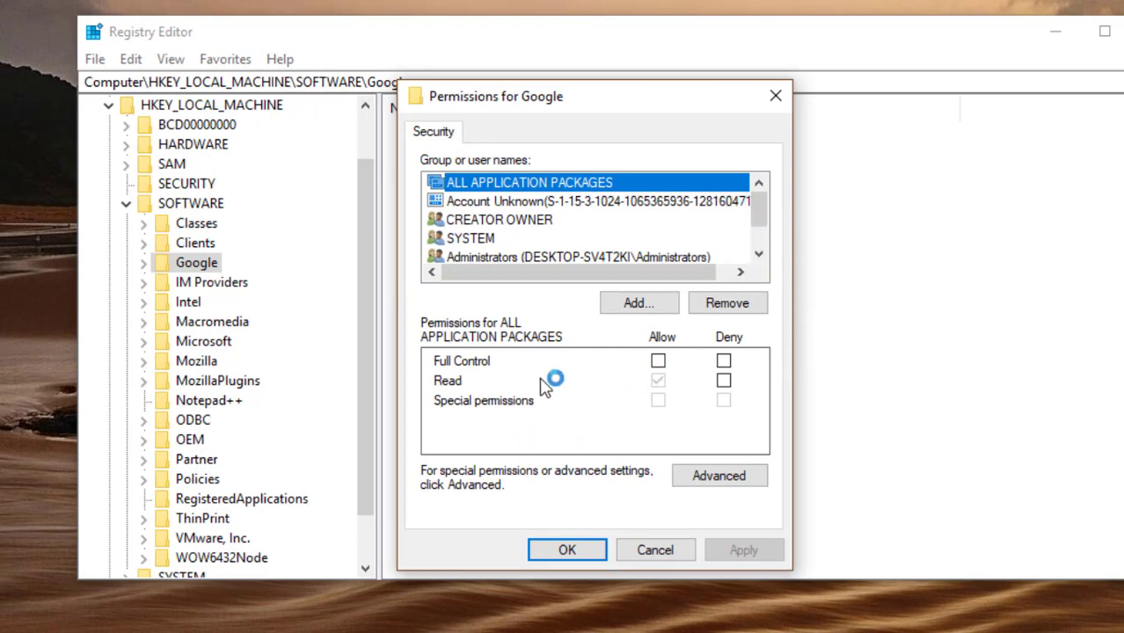
click(725, 483)
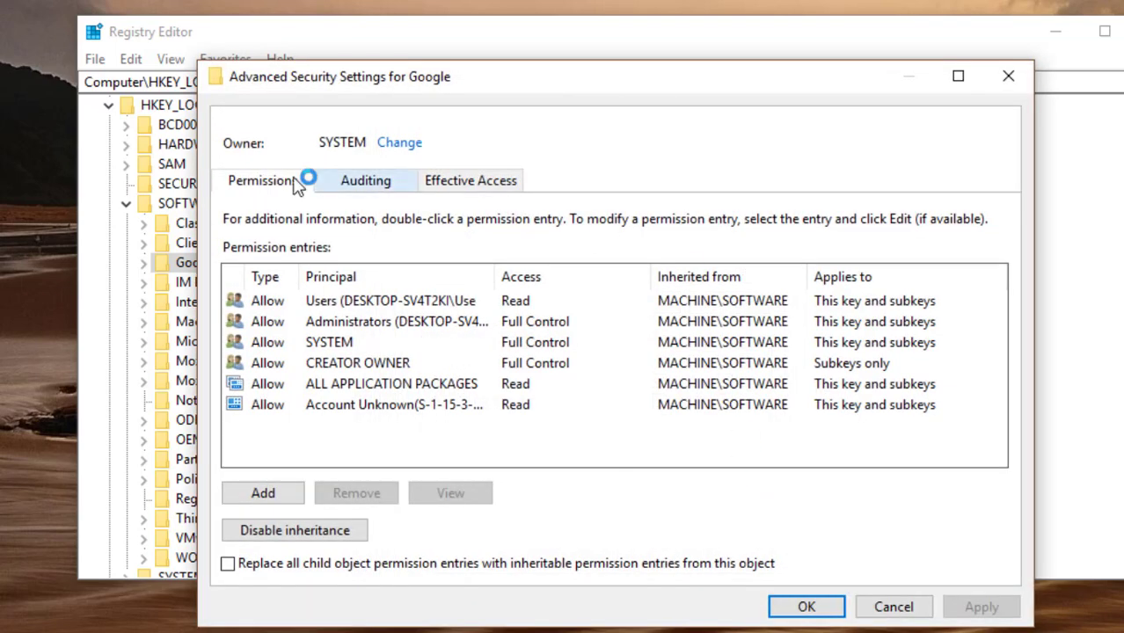
Change the owner of the Google key to the local account Wibits, checking the name before accepting it
click(413, 143)
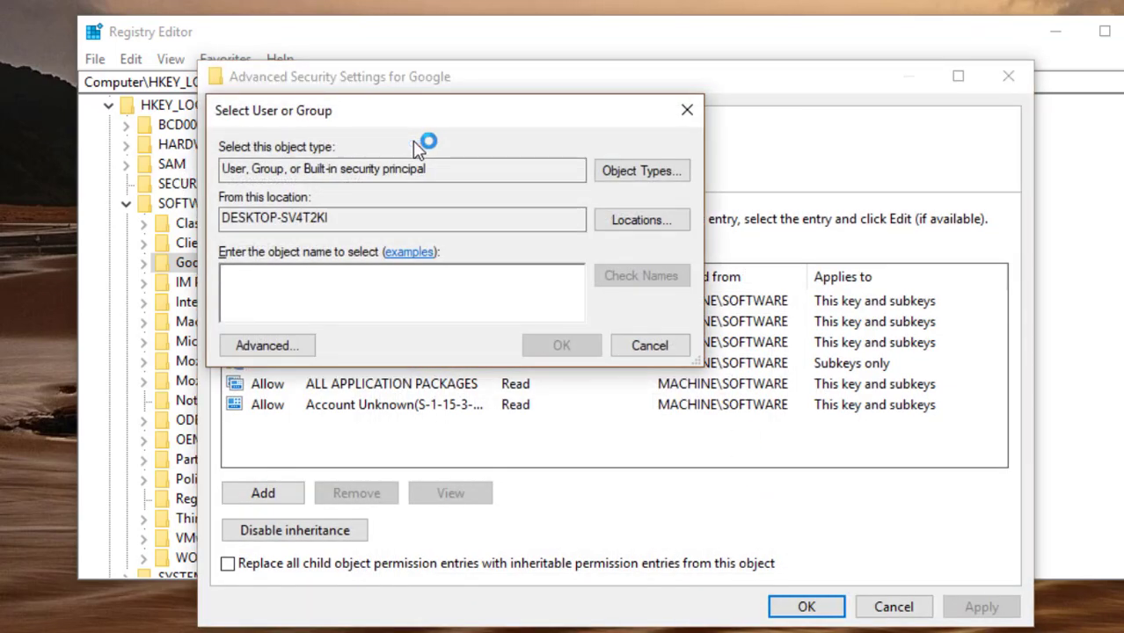
text(w)
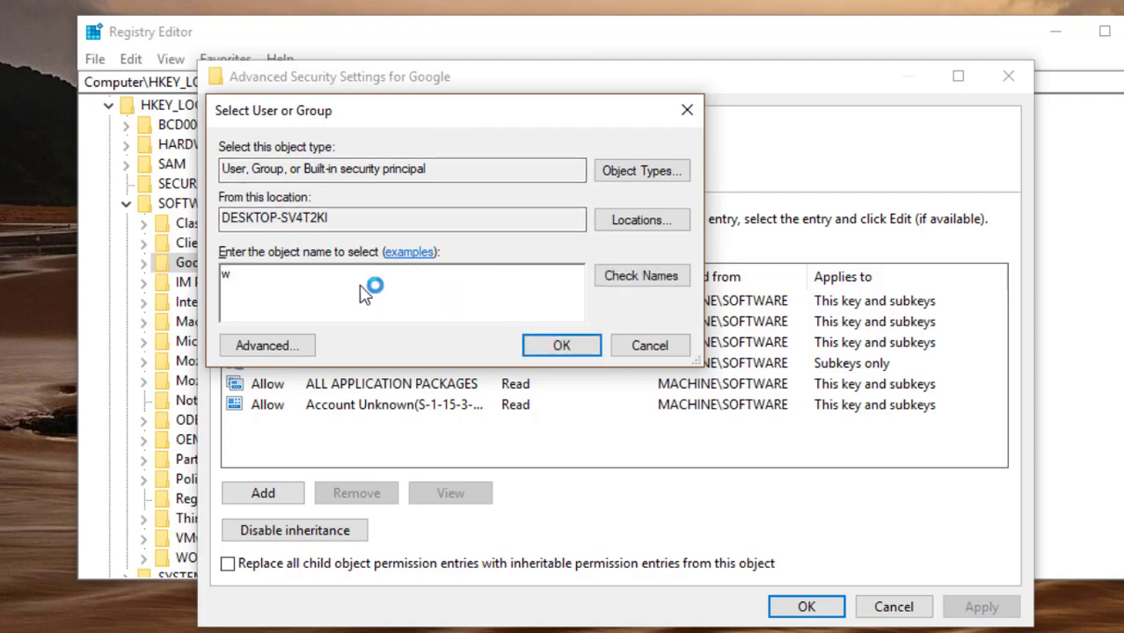
text(ibits)
click(647, 278)
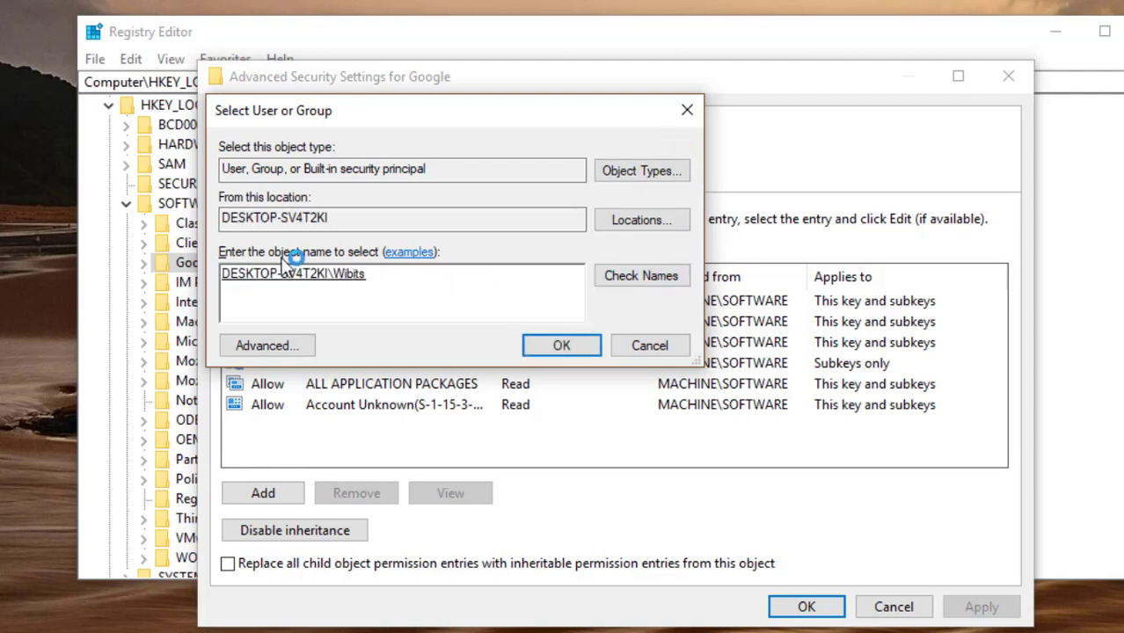
click(561, 345)
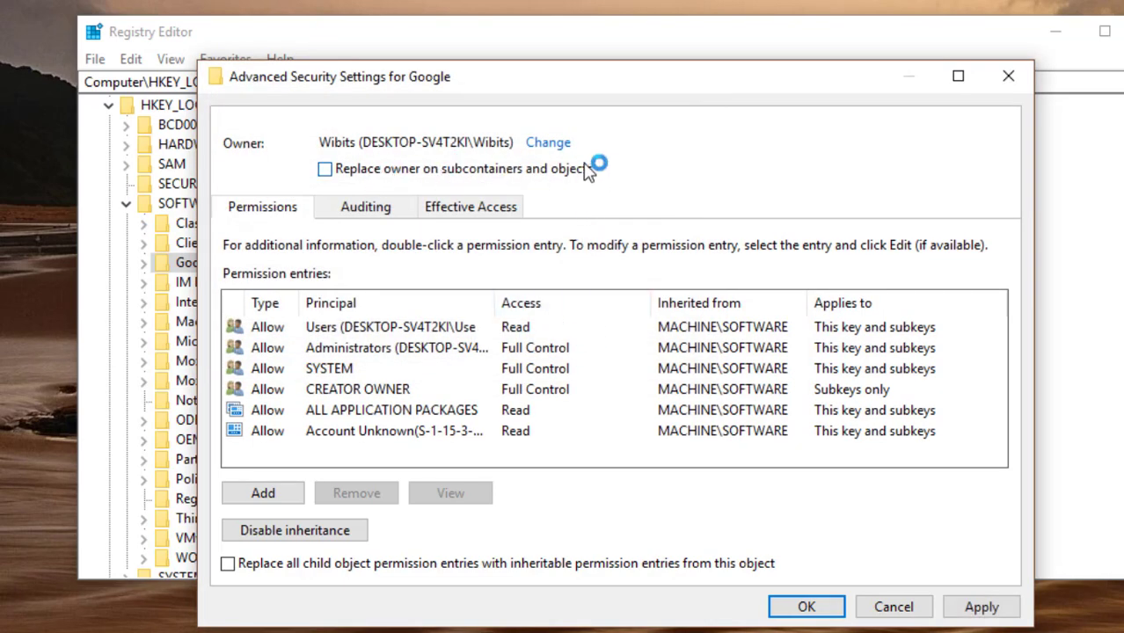
Replace the owner on subcontainers and objects and all child permission entries of the Google key, confirming the replacement and closing its permissions
click(327, 171)
click(230, 565)
click(1004, 605)
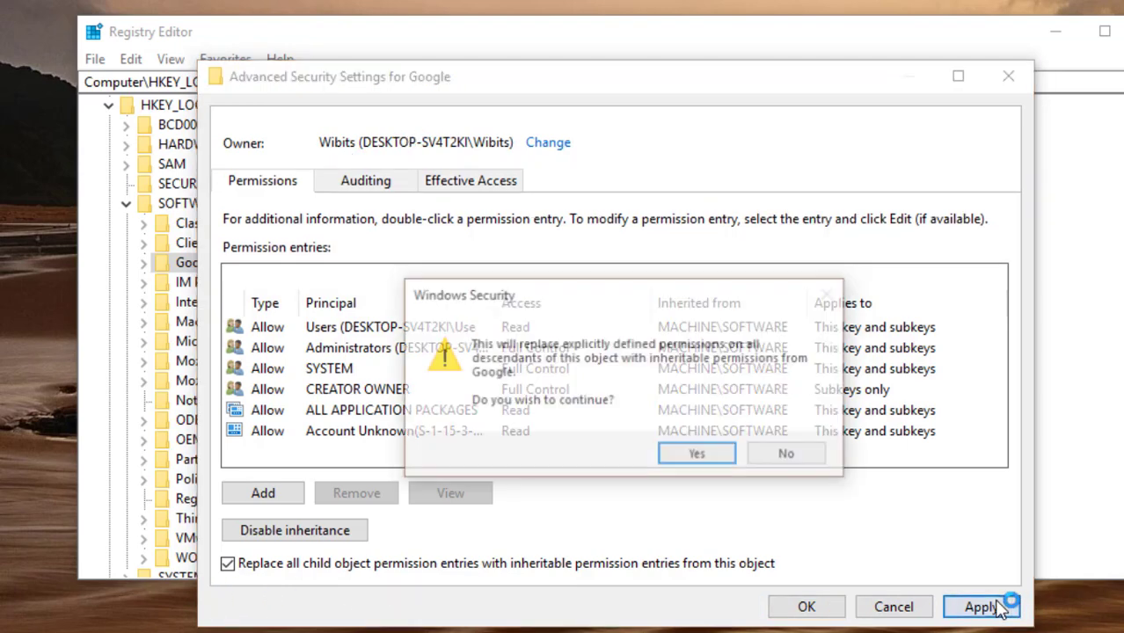
click(699, 456)
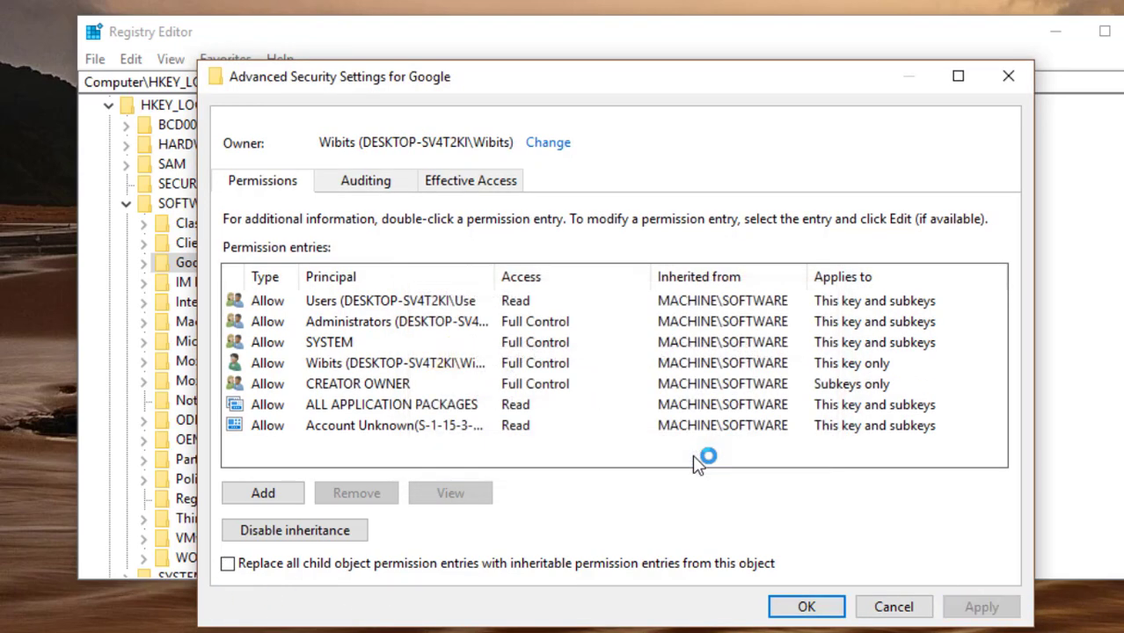
click(804, 605)
click(594, 550)
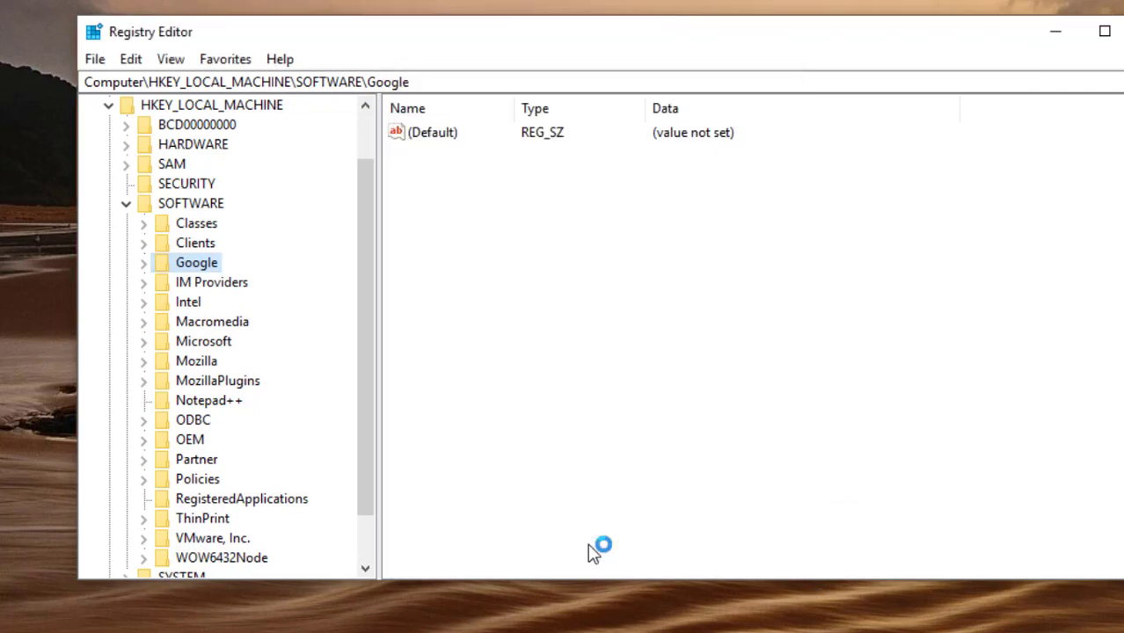
Delete the Google key and its subkeys under HKEY_LOCAL_MACHINE\SOFTWARE, and collapse the HKEY_LOCAL_MACHINE branch
right_click(200, 267)
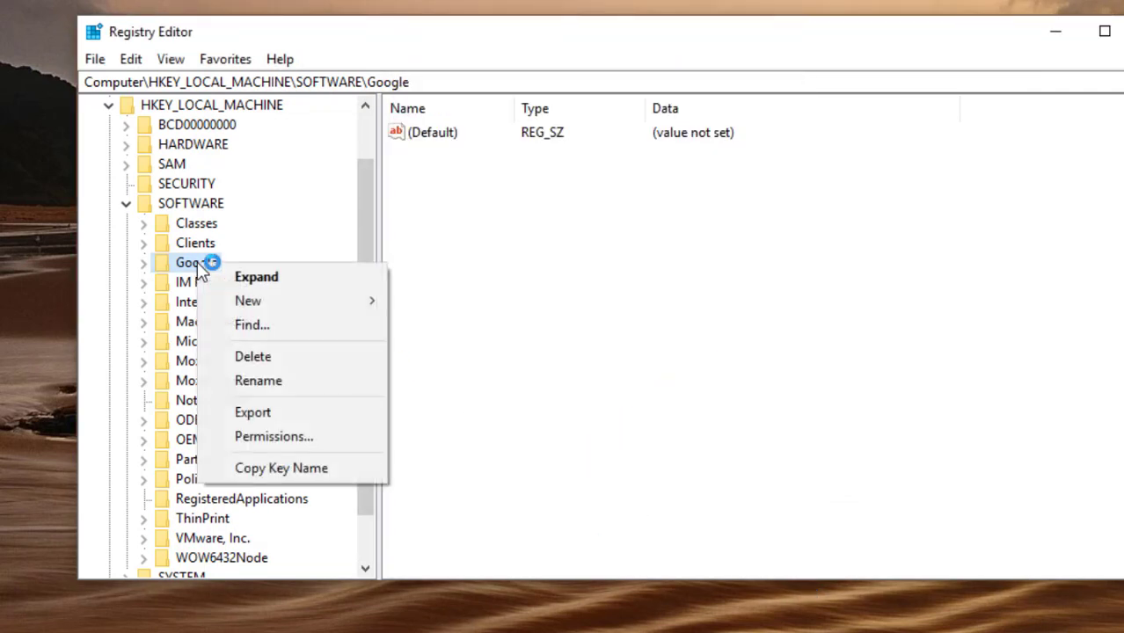
click(249, 357)
click(733, 356)
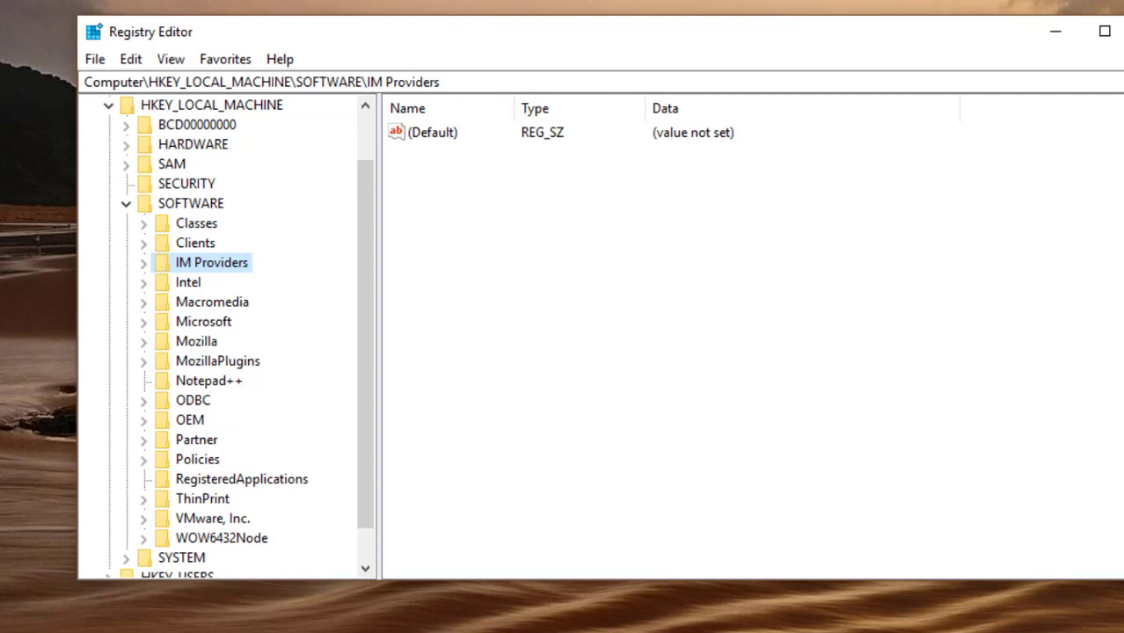
click(128, 206)
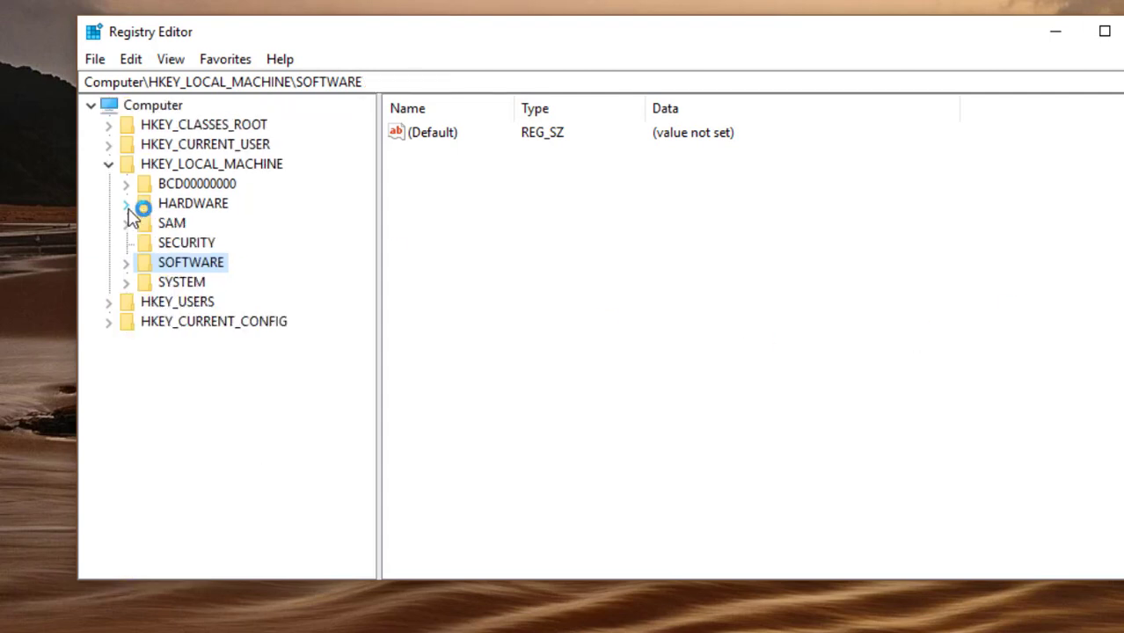
click(109, 166)
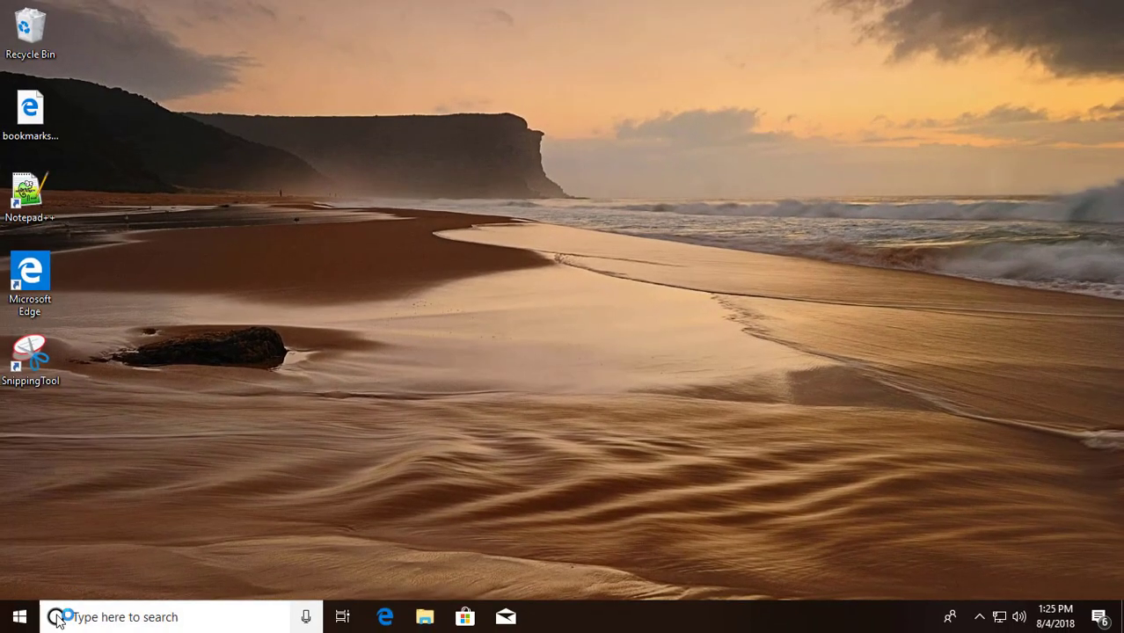
click(20, 616)
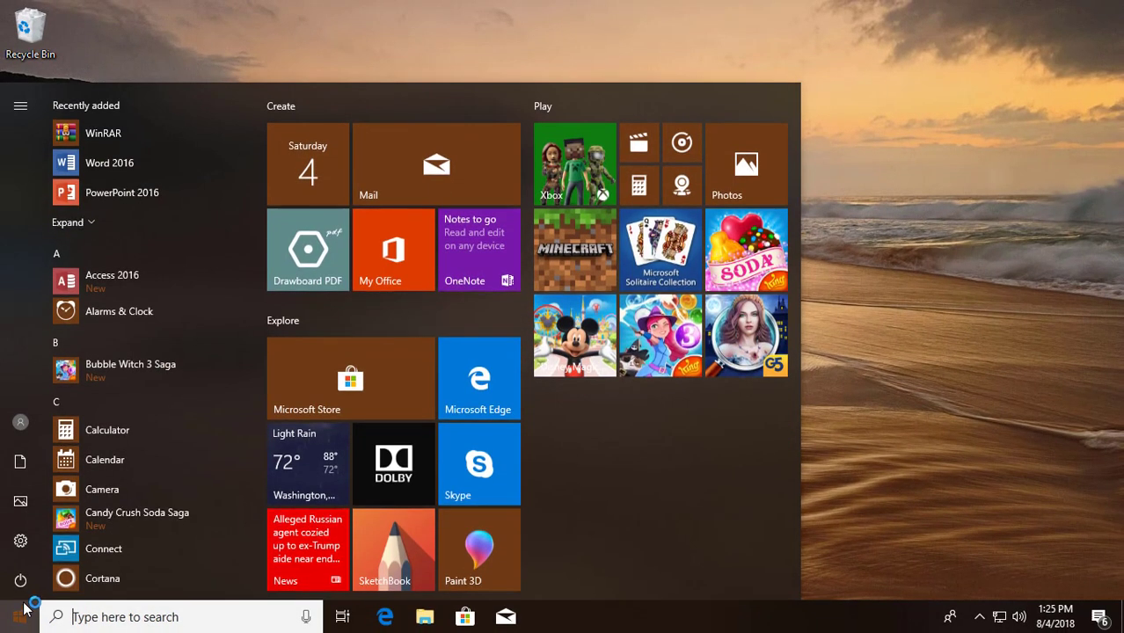
click(20, 579)
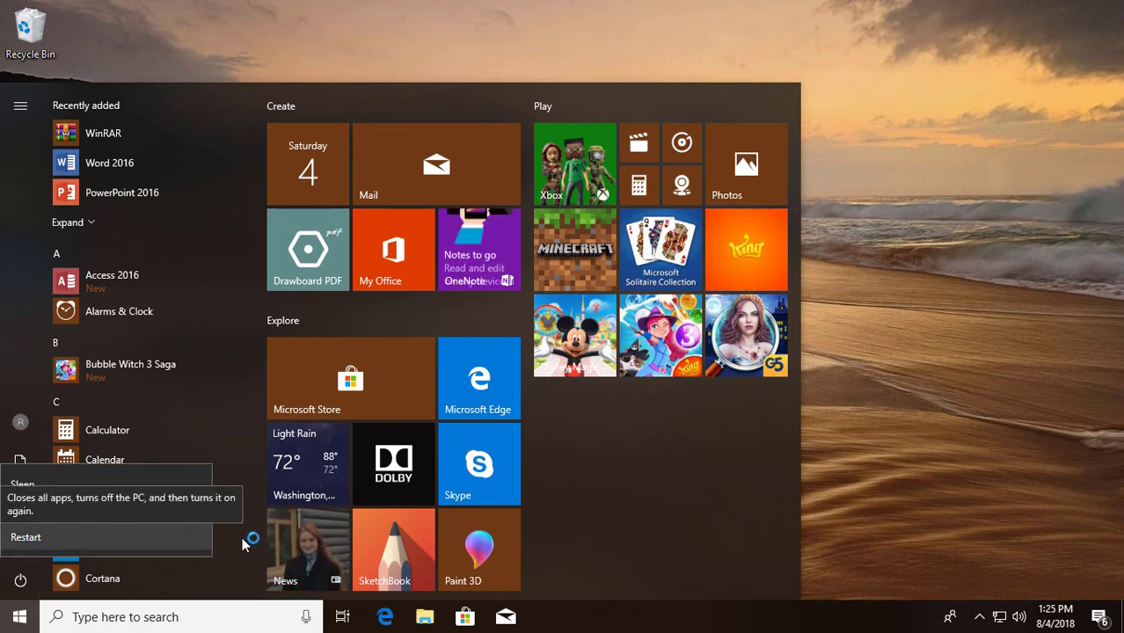
click(877, 480)
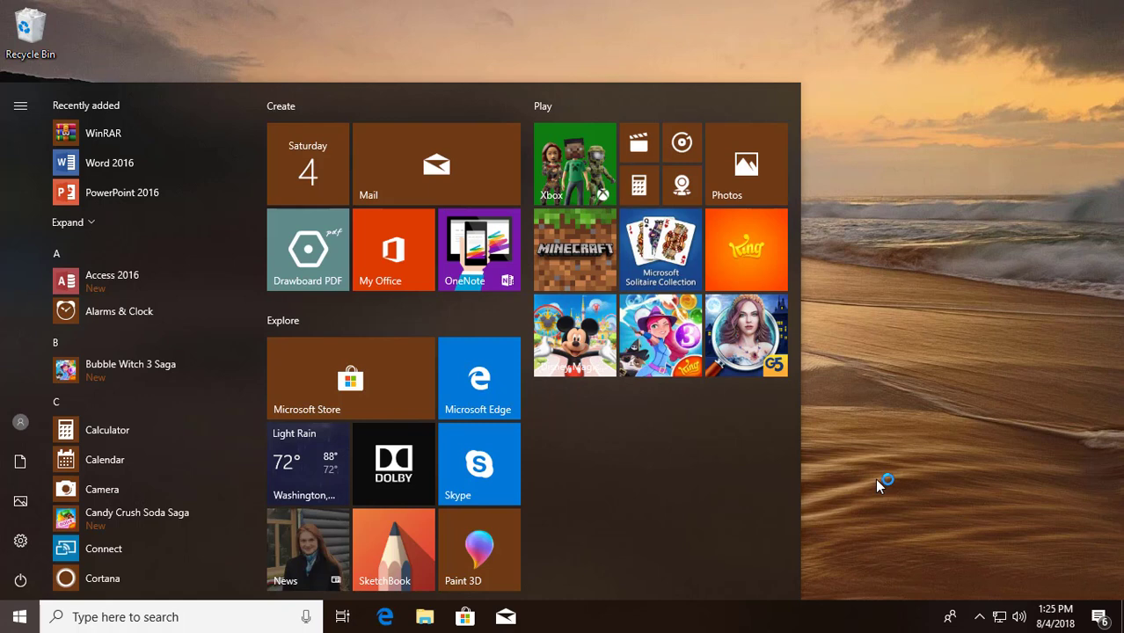
click(870, 476)
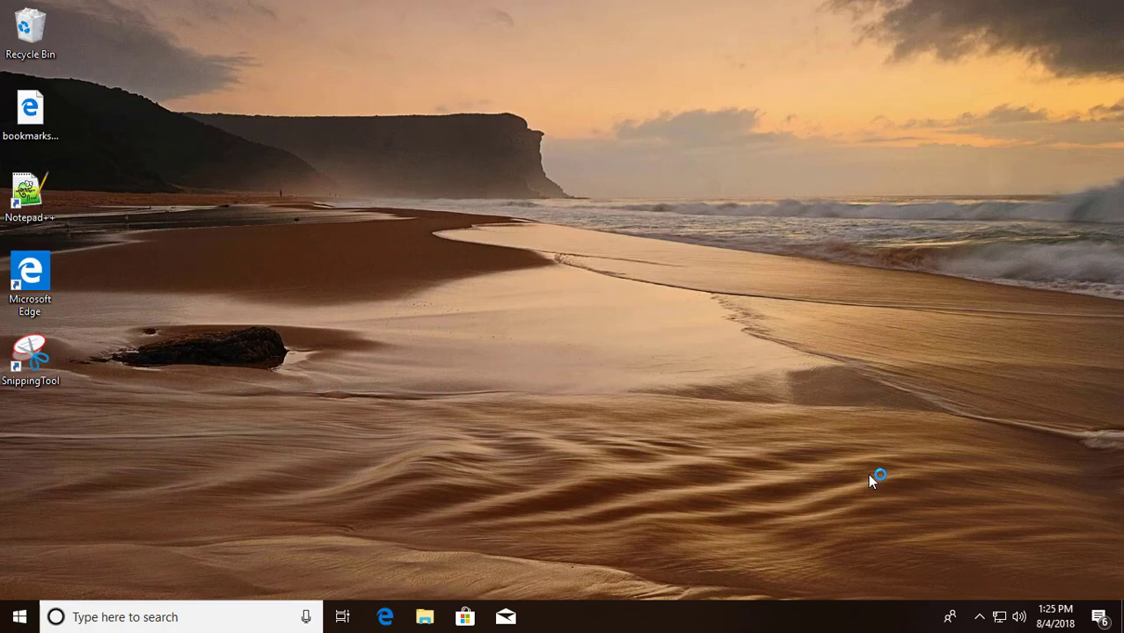